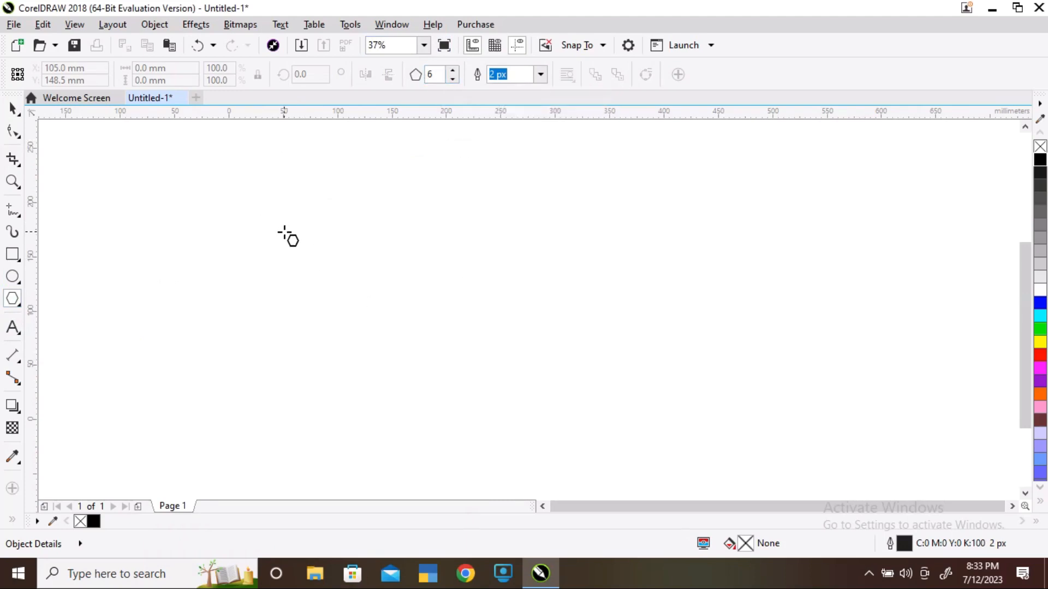
# Draw a six-sided polygon about 77 × 89 mm, move it up and left, and fill it white
pyautogui.moveTo(286, 229); pyautogui.dragTo(368, 317)
pyautogui.press('space')
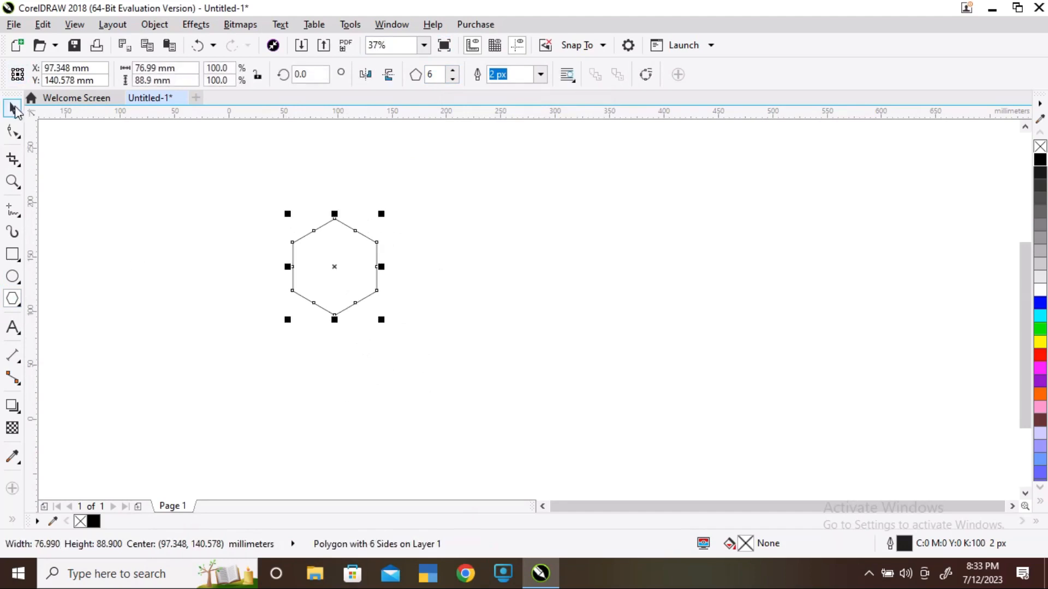
pyautogui.moveTo(323, 241); pyautogui.dragTo(245, 213)
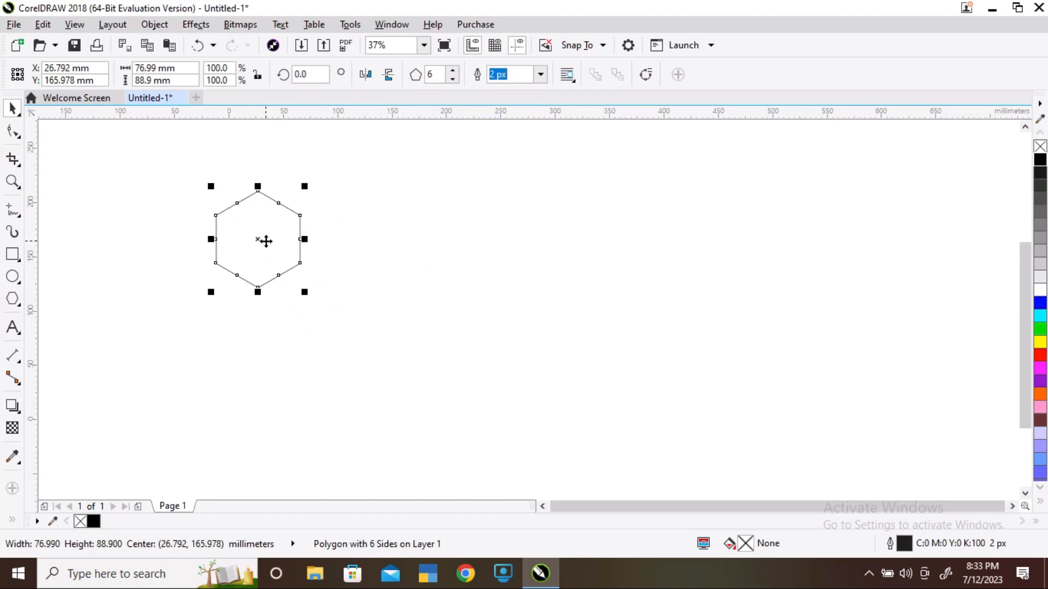
pyautogui.click(1039, 292)
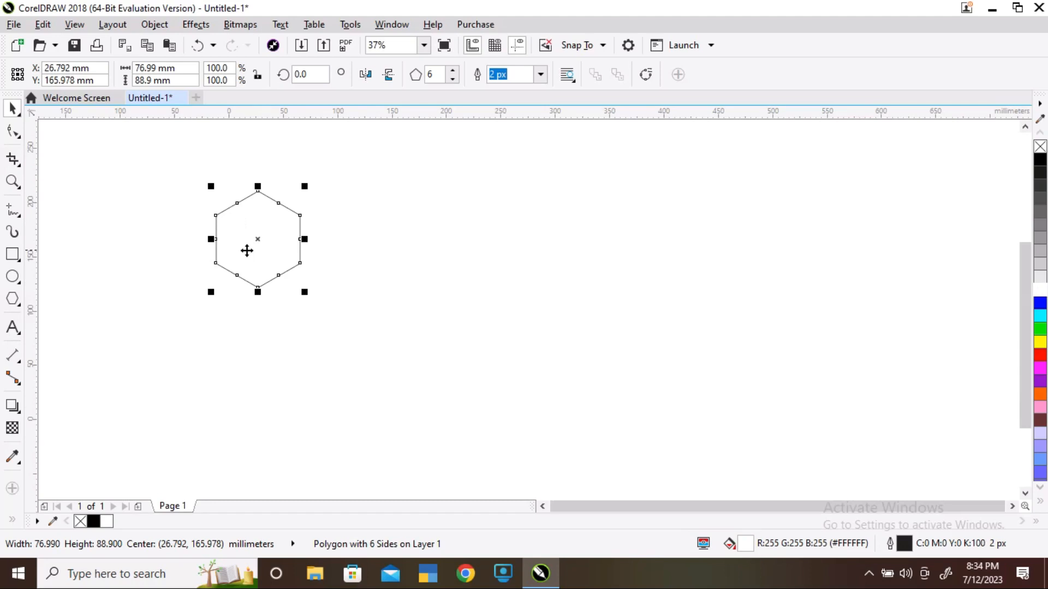
# Turn on snapping to objects
pyautogui.click(74, 24)
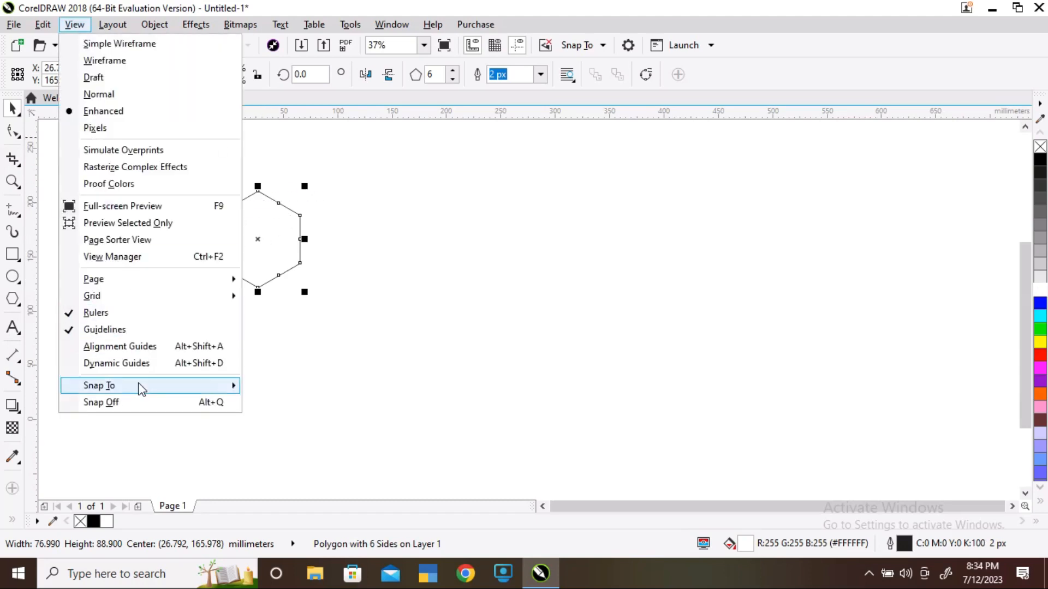
pyautogui.moveTo(140, 388)
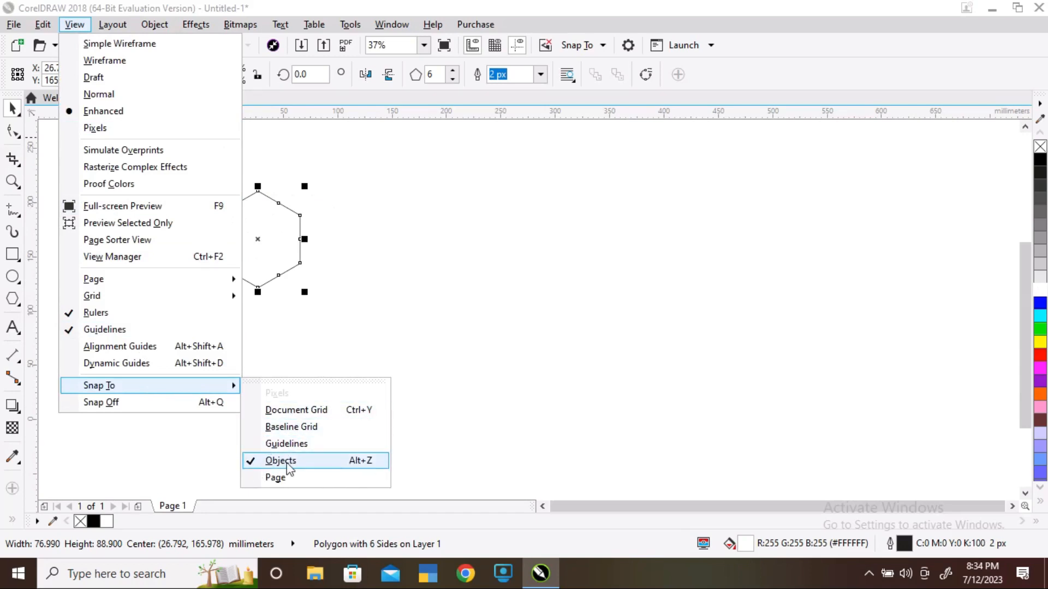
pyautogui.click(313, 314)
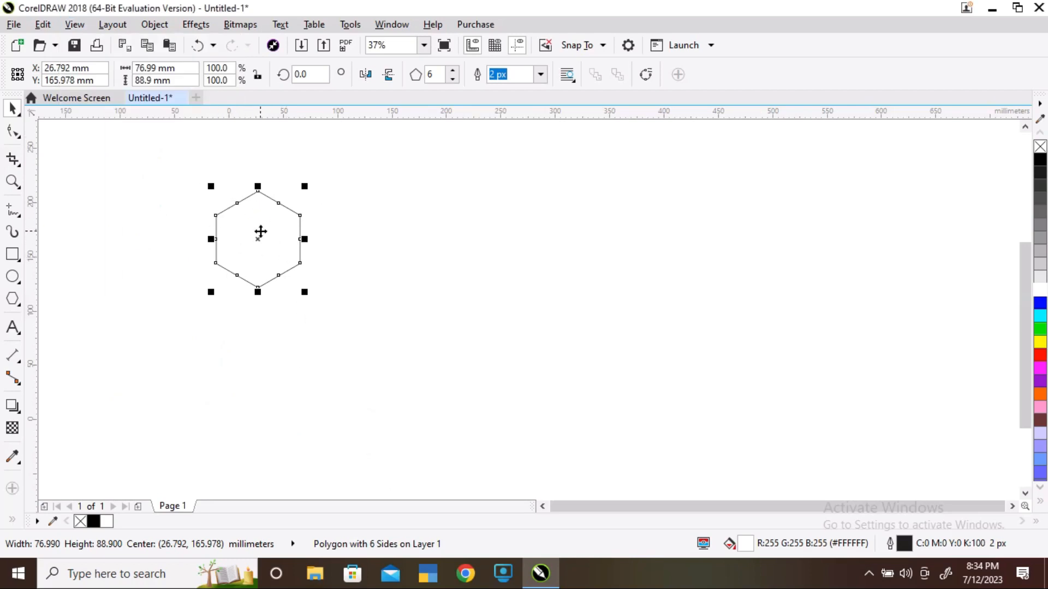
# Duplicate the hexagon and snap the copy edge-to-edge against the original's right side
pyautogui.hotkey('ctrl', 'd')
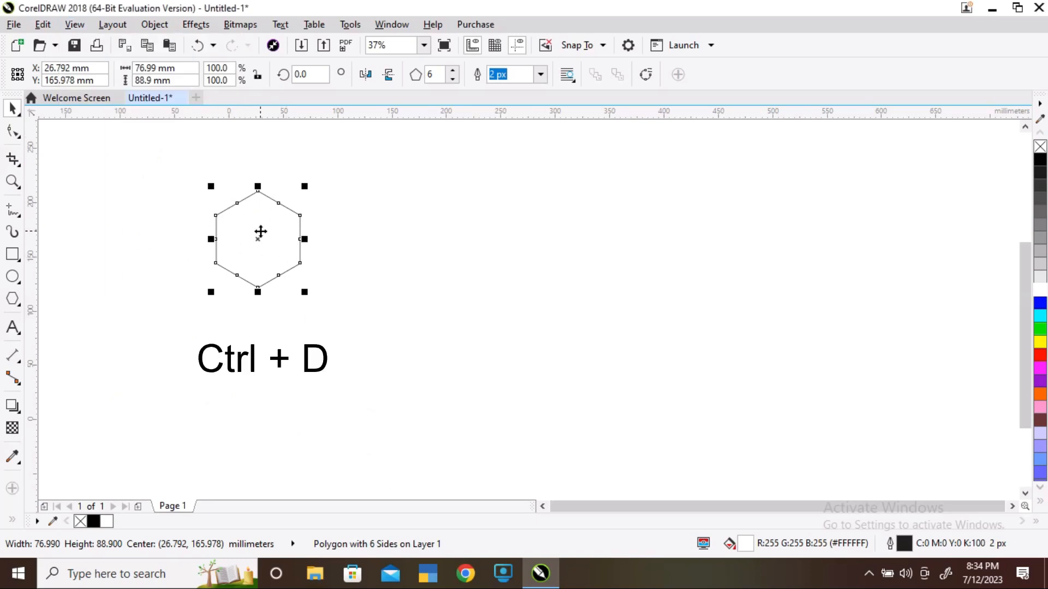
pyautogui.hotkey('ctrl', 'd')
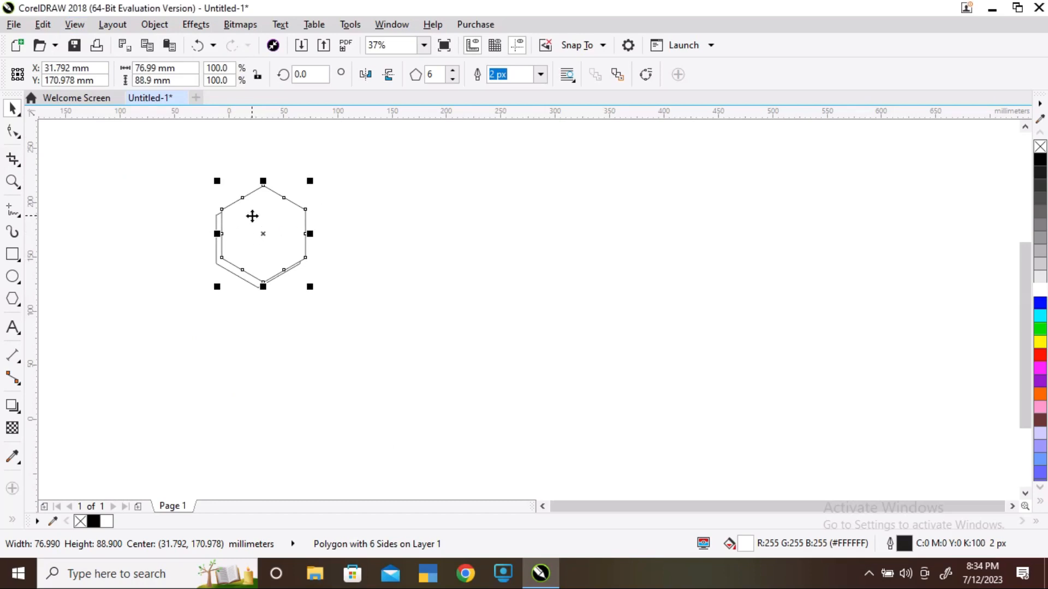
pyautogui.scroll(2, 251, 220)
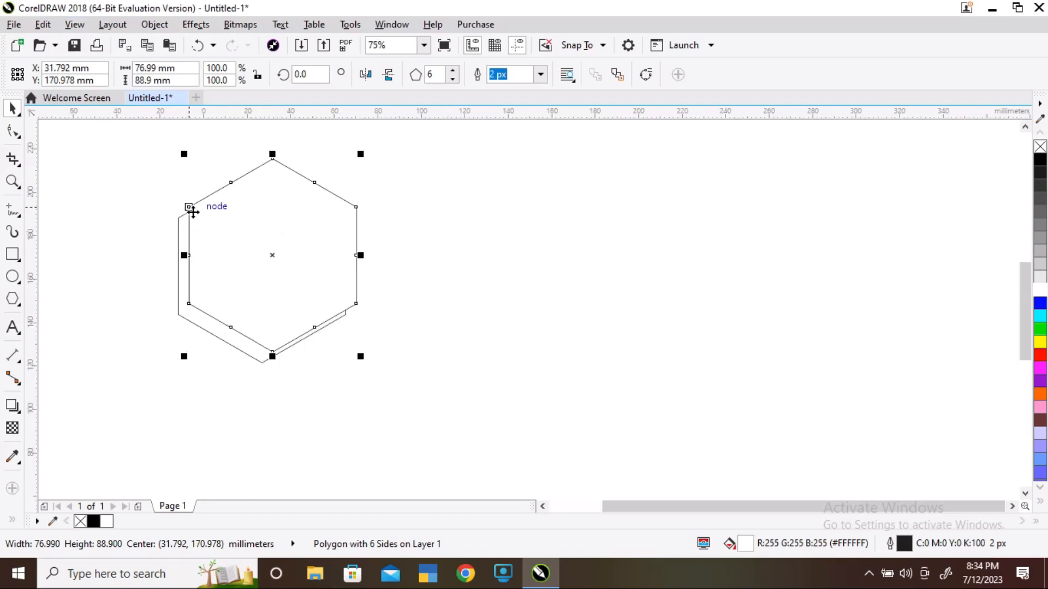
pyautogui.moveTo(189, 207); pyautogui.dragTo(348, 221)
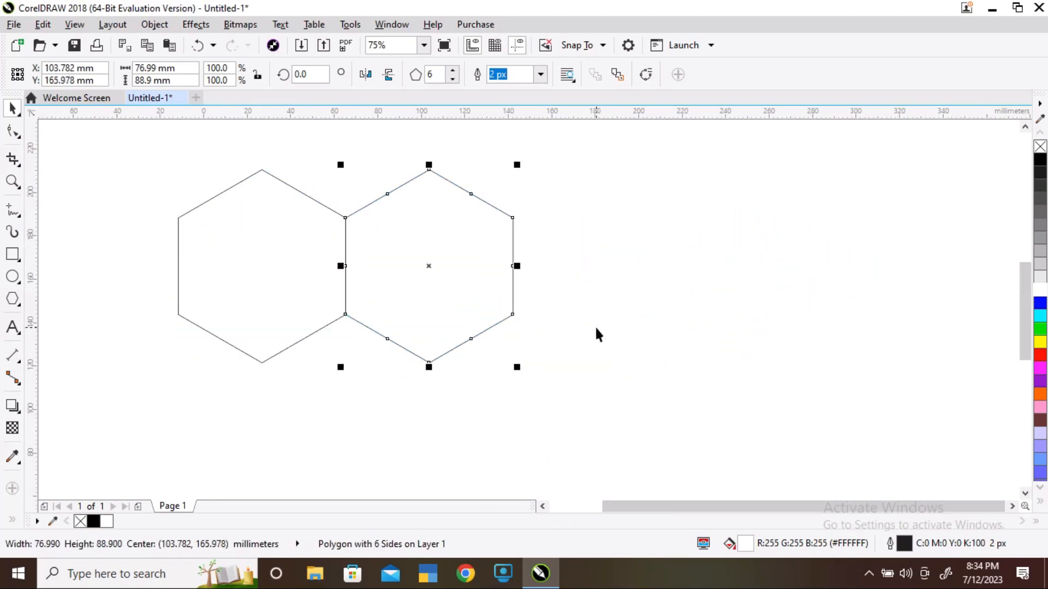
# Repeat the duplicate to build a row of five adjoining hexagons
pyautogui.hotkey('ctrl', 'd')
pyautogui.hotkey('ctrl', 'd')
pyautogui.scroll(-1, 326, 217)
pyautogui.hotkey('ctrl', 'd')
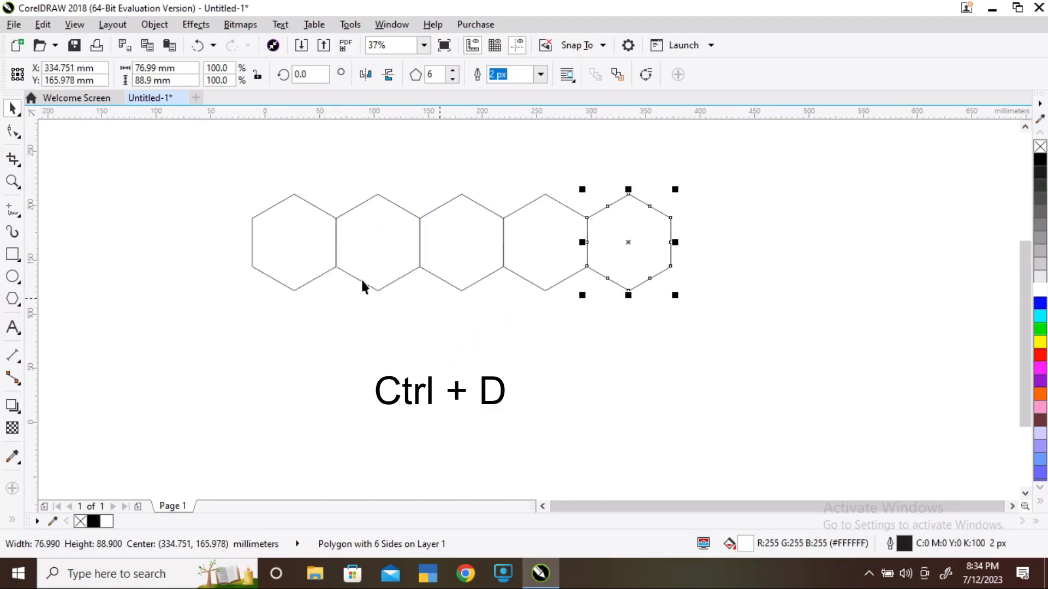
# Duplicate the whole row and snap the copy below it, offset half a hexagon to the right
pyautogui.moveTo(216, 171); pyautogui.dragTo(684, 359)
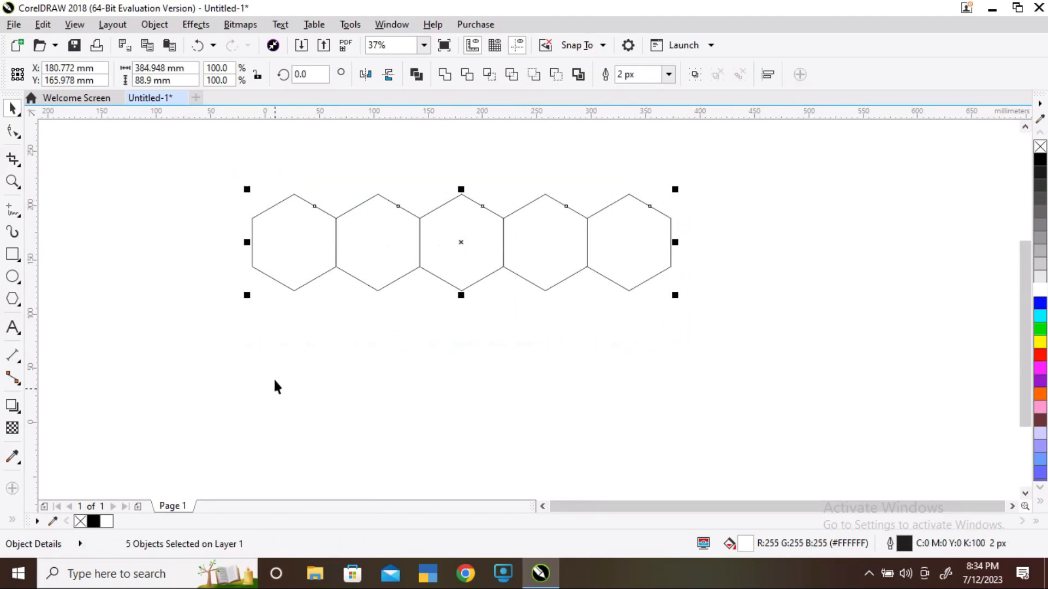
pyautogui.hotkey('ctrl', 'd')
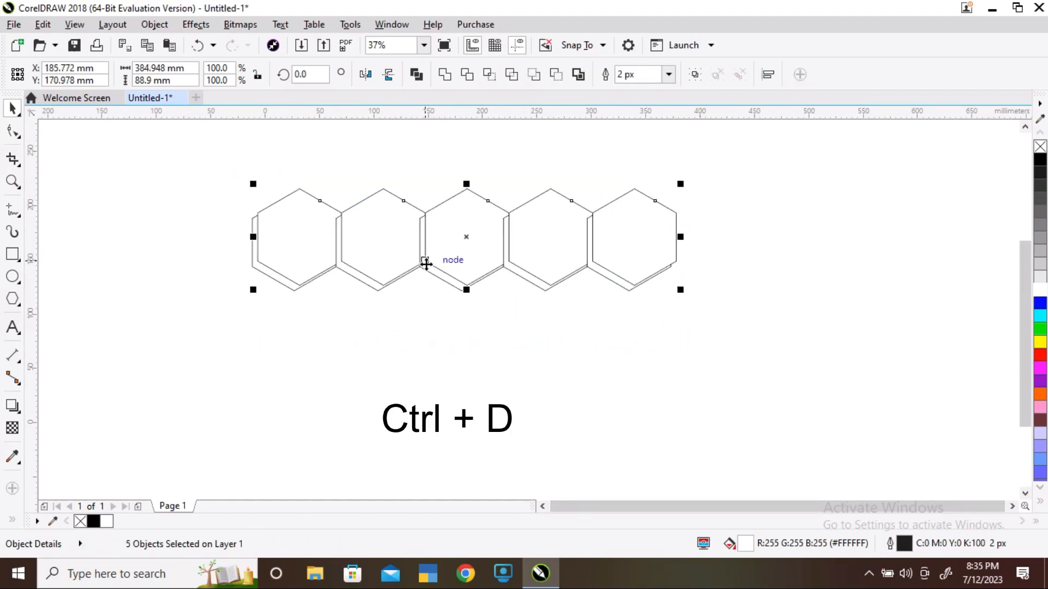
pyautogui.moveTo(299, 189); pyautogui.dragTo(336, 274)
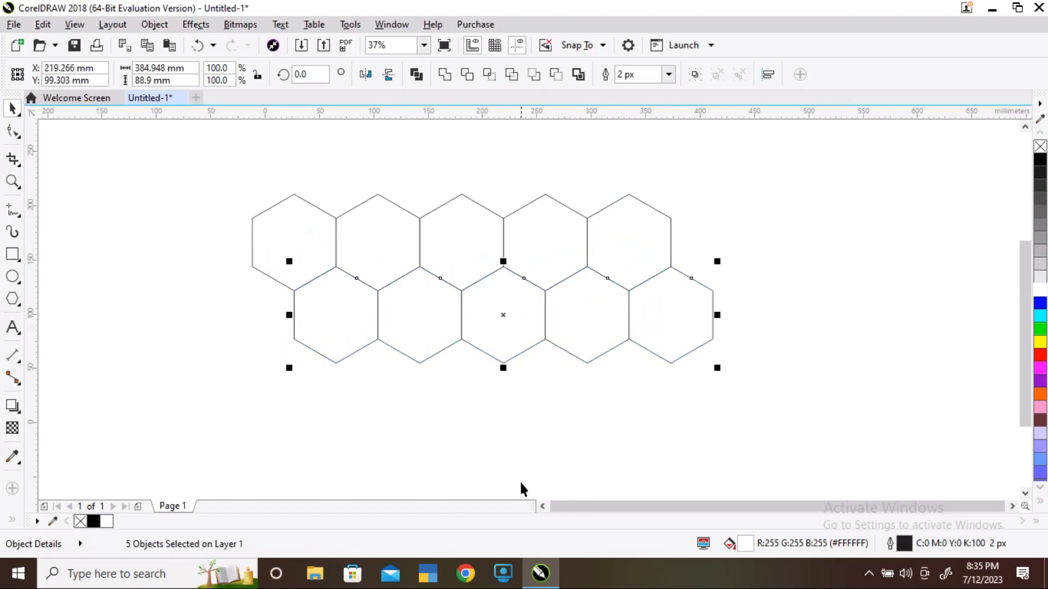
# Fill alternating hexagons black: the first and fourth of the top row, the second and fifth of the bottom row
pyautogui.click(483, 381)
pyautogui.click(297, 239)
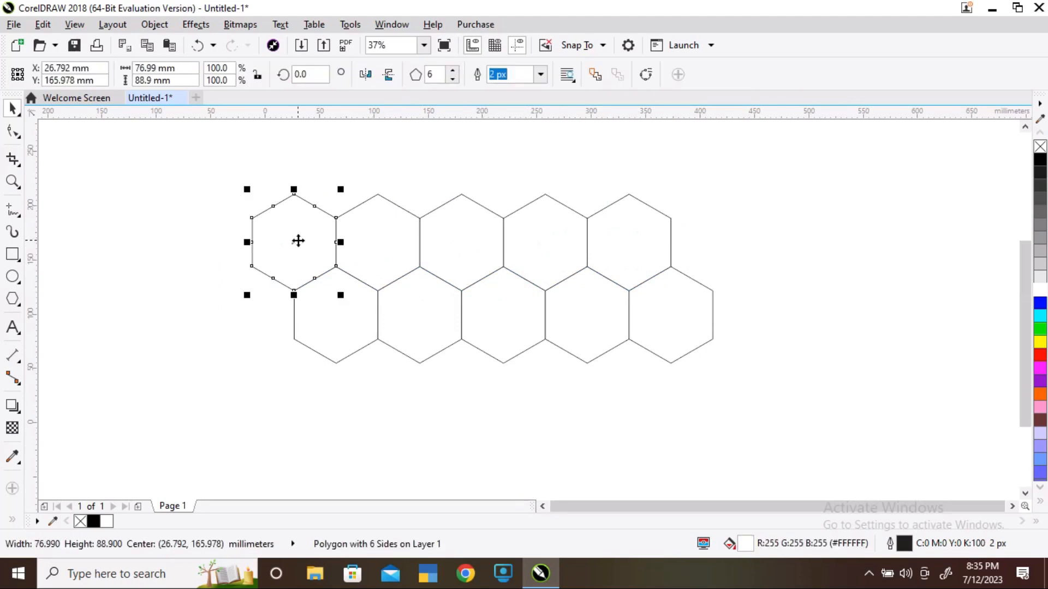
pyautogui.keyDown('shift'); pyautogui.click(416, 306); pyautogui.keyUp('shift')
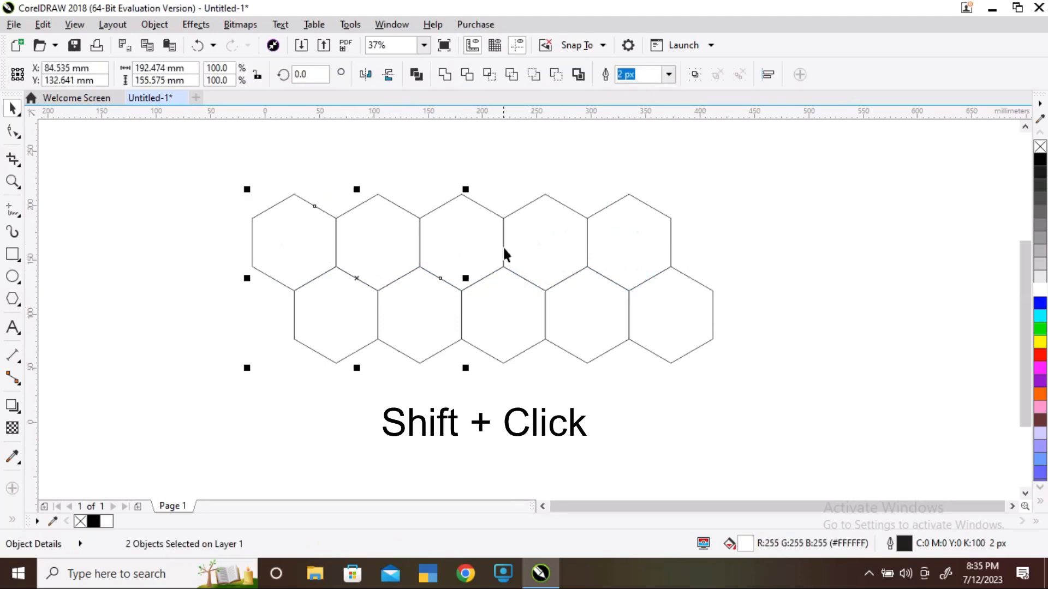
pyautogui.keyDown('shift'); pyautogui.click(531, 238); pyautogui.keyUp('shift')
pyautogui.keyDown('shift'); pyautogui.click(655, 307); pyautogui.keyUp('shift')
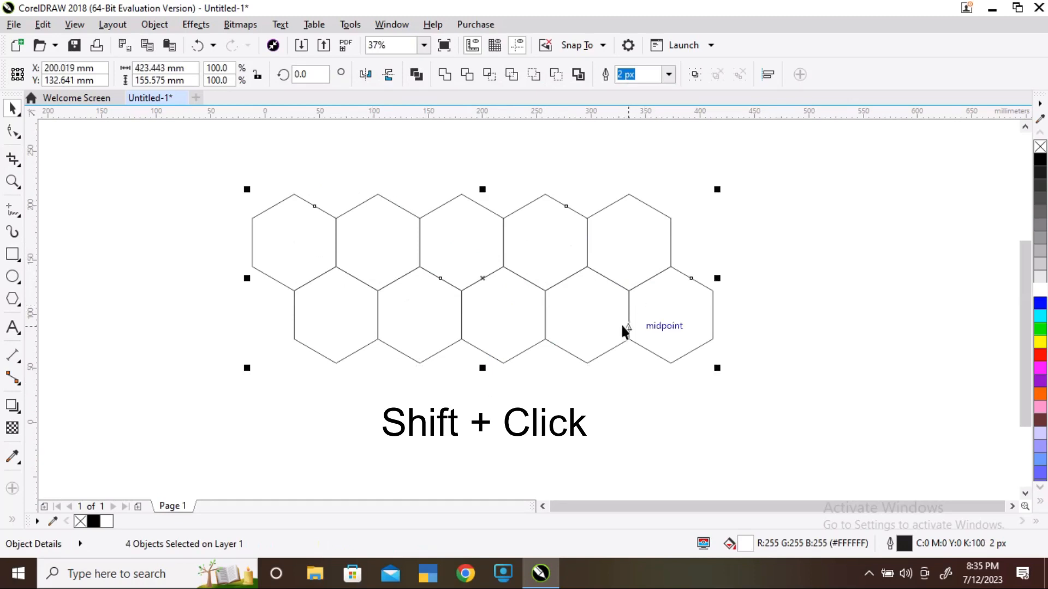
pyautogui.click(1041, 163)
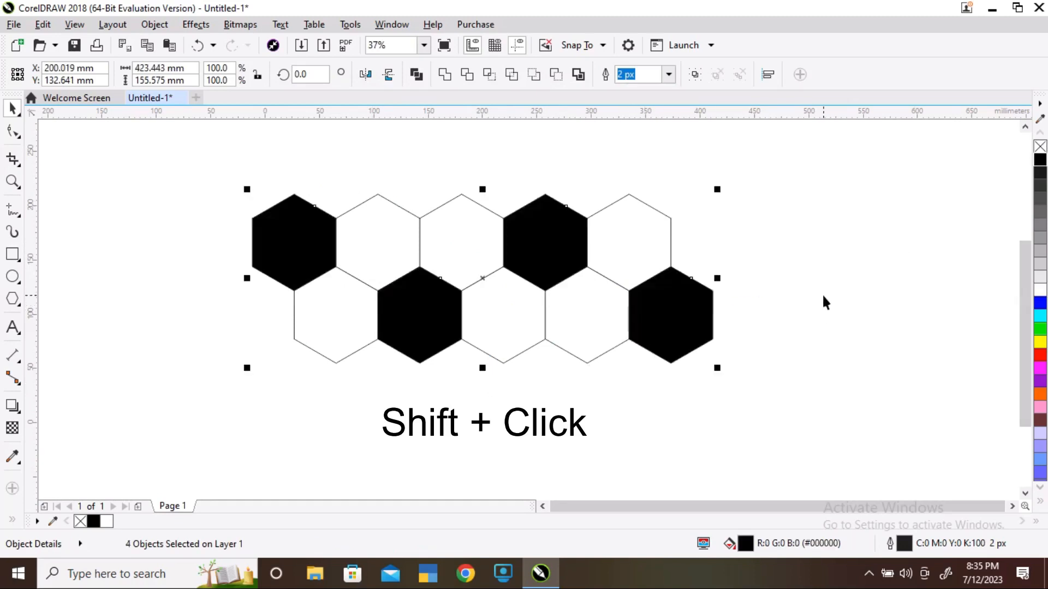
# Duplicate both rows and snap the copy directly beneath to continue the pattern
pyautogui.click(741, 476)
pyautogui.moveTo(220, 164); pyautogui.dragTo(764, 397)
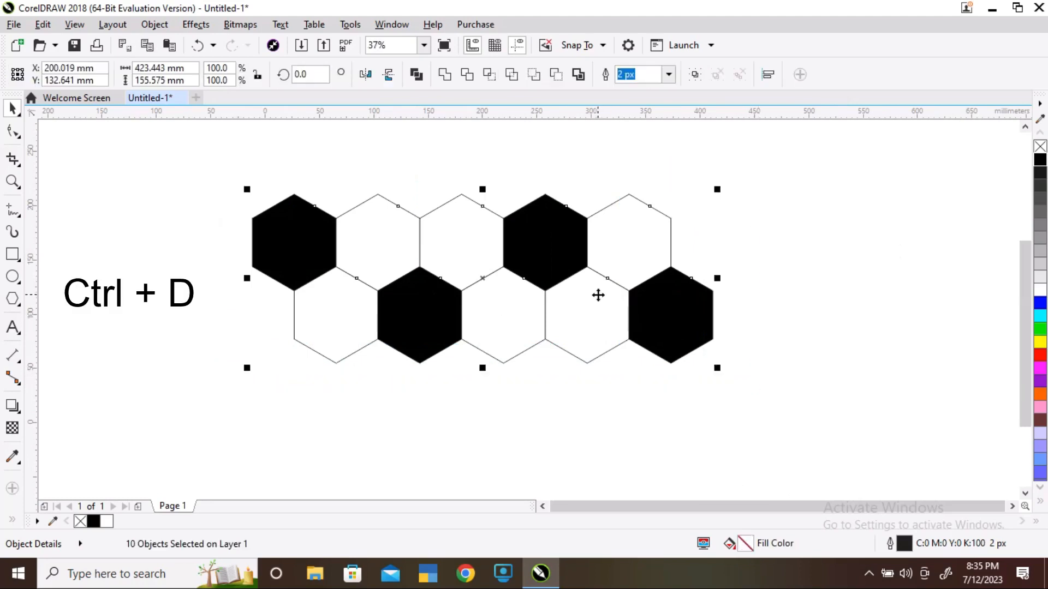
pyautogui.hotkey('ctrl', 'd')
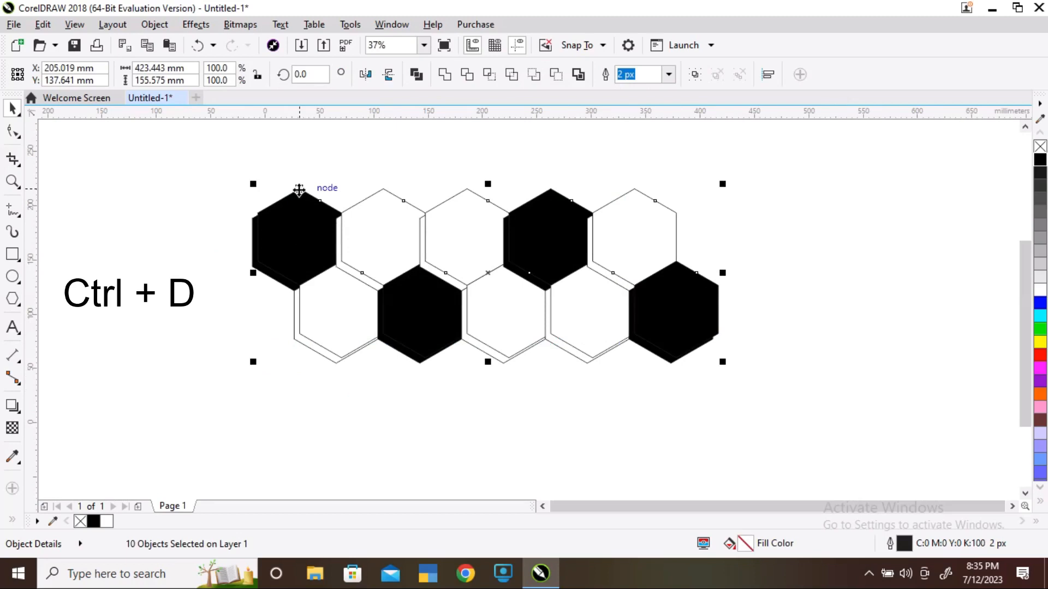
pyautogui.moveTo(299, 191); pyautogui.dragTo(293, 347)
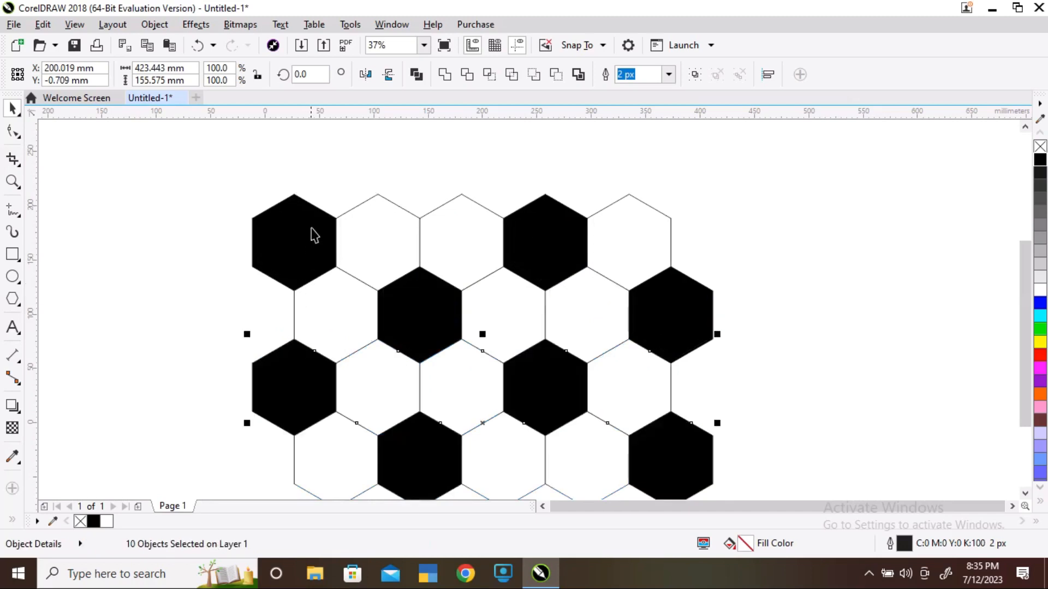
# Repeat the duplicate-and-move to add further rows of hexagons below
pyautogui.scroll(-1, 312, 232)
pyautogui.hotkey('ctrl', 'r')
pyautogui.hotkey('ctrl', 'r')
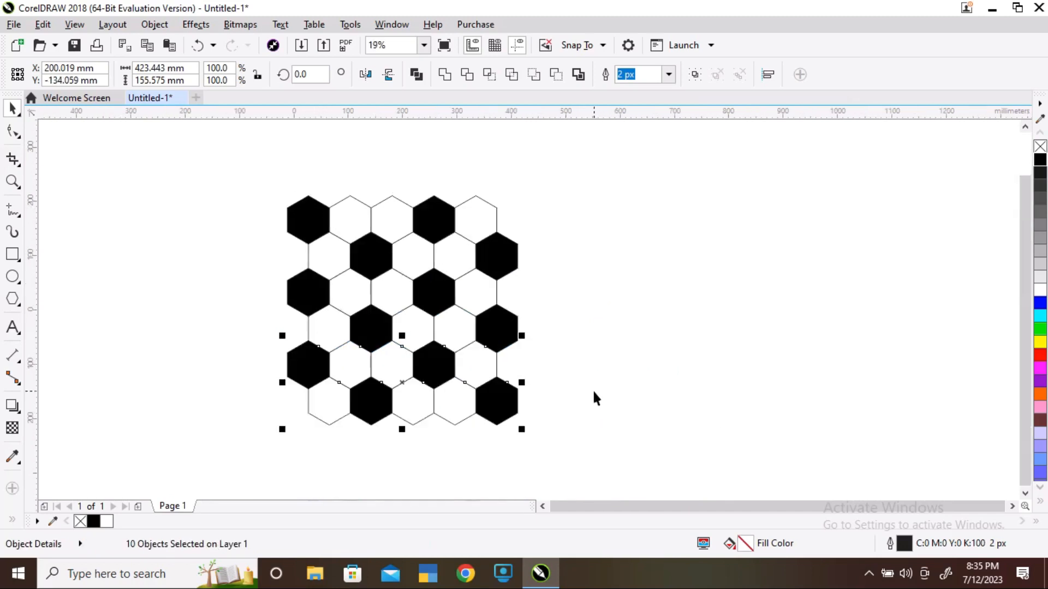
# Select all 40 hexagons and group them
pyautogui.click(637, 353)
pyautogui.scroll(-1, 345, 199)
pyautogui.moveTo(247, 145); pyautogui.dragTo(569, 485)
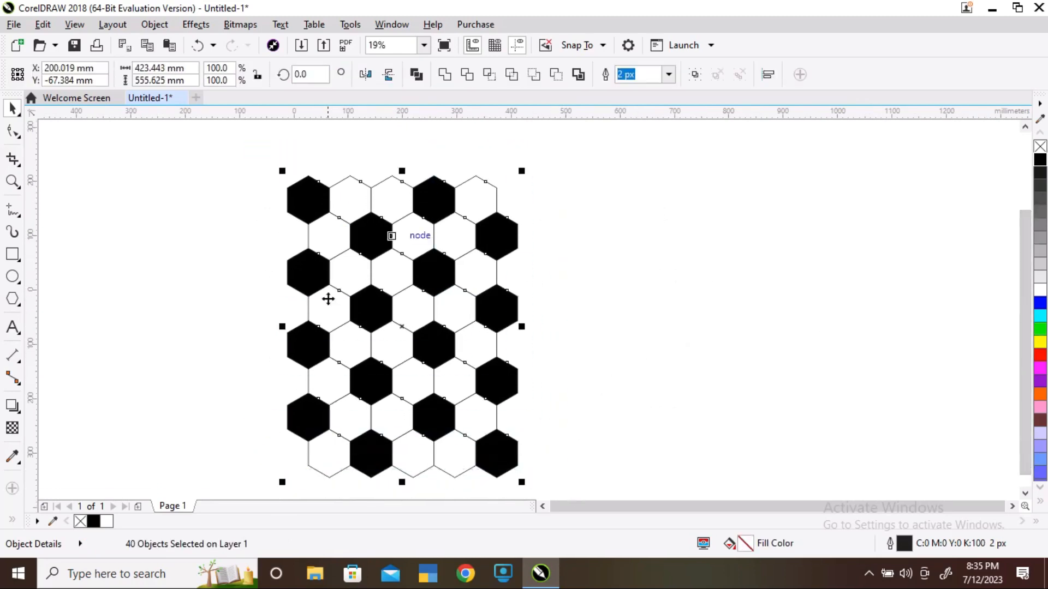
pyautogui.hotkey('ctrl', 'g')
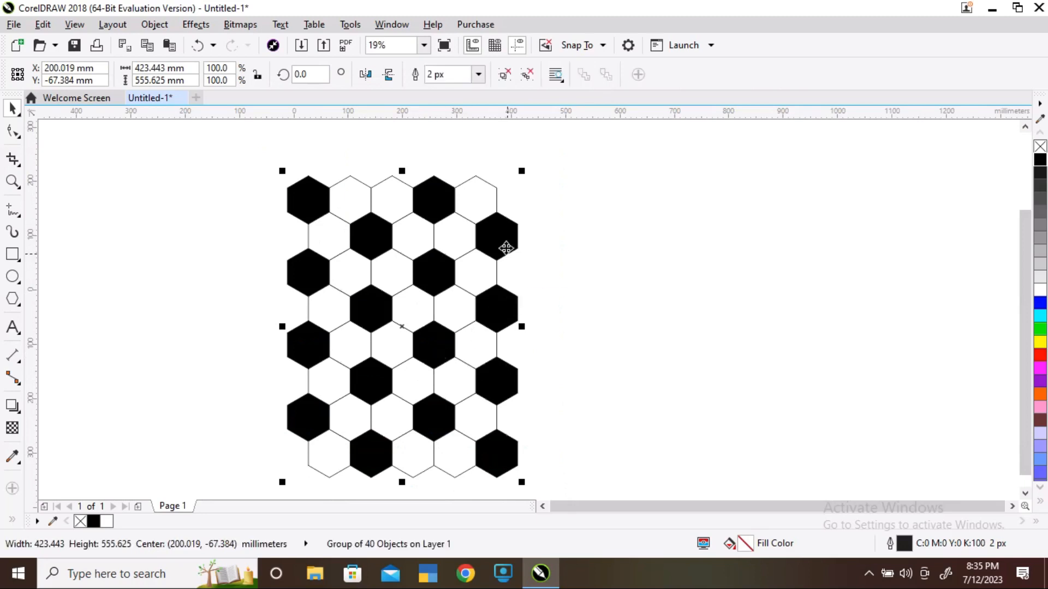
# Draw a circle about 315 mm in diameter over the middle of the hexagon pattern
pyautogui.click(597, 317)
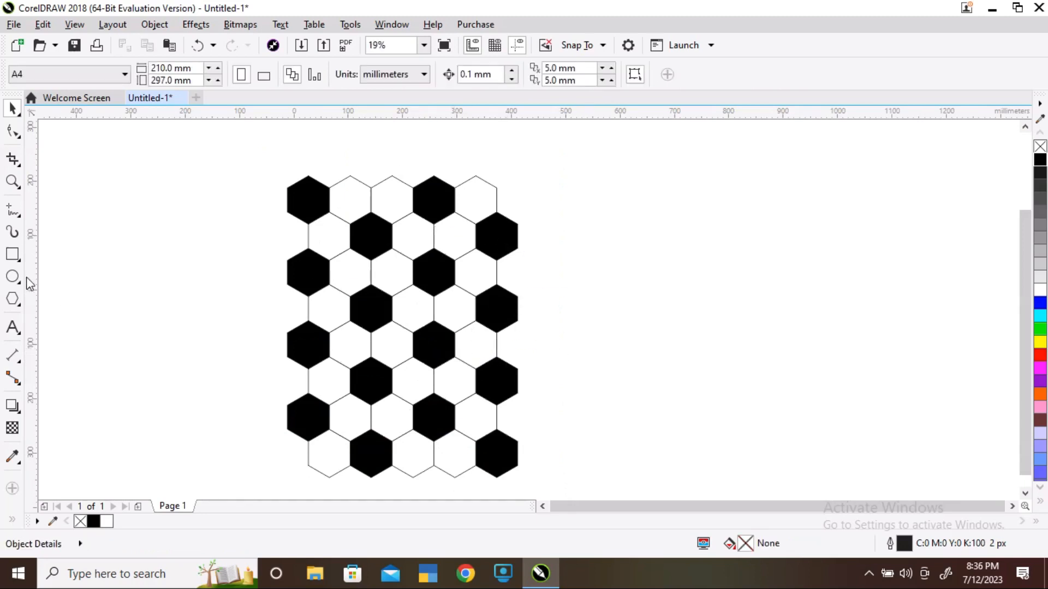
pyautogui.click(14, 276)
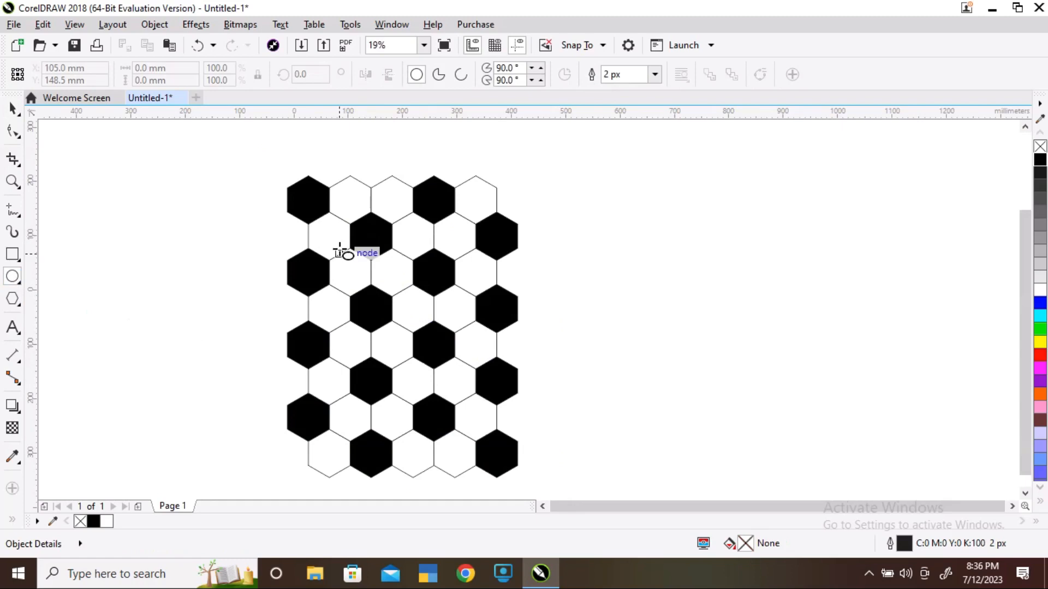
pyautogui.moveTo(320, 231); pyautogui.dragTo(496, 397)
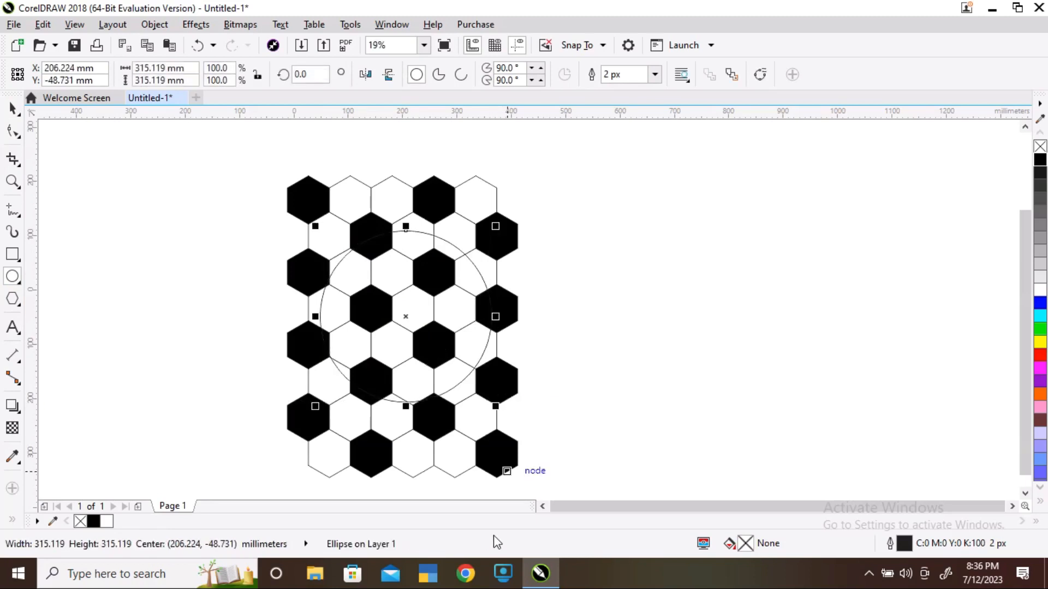
# Shift the circle slightly to the left over the pattern
pyautogui.scroll(2, 468, 320)
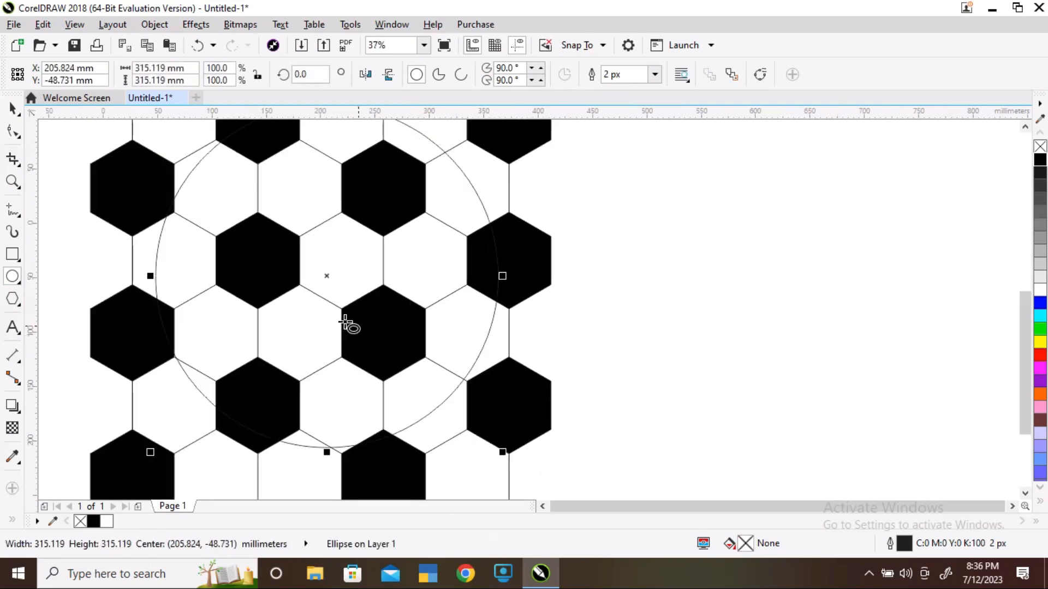
pyautogui.press('space')
pyautogui.moveTo(326, 276); pyautogui.dragTo(309, 277)
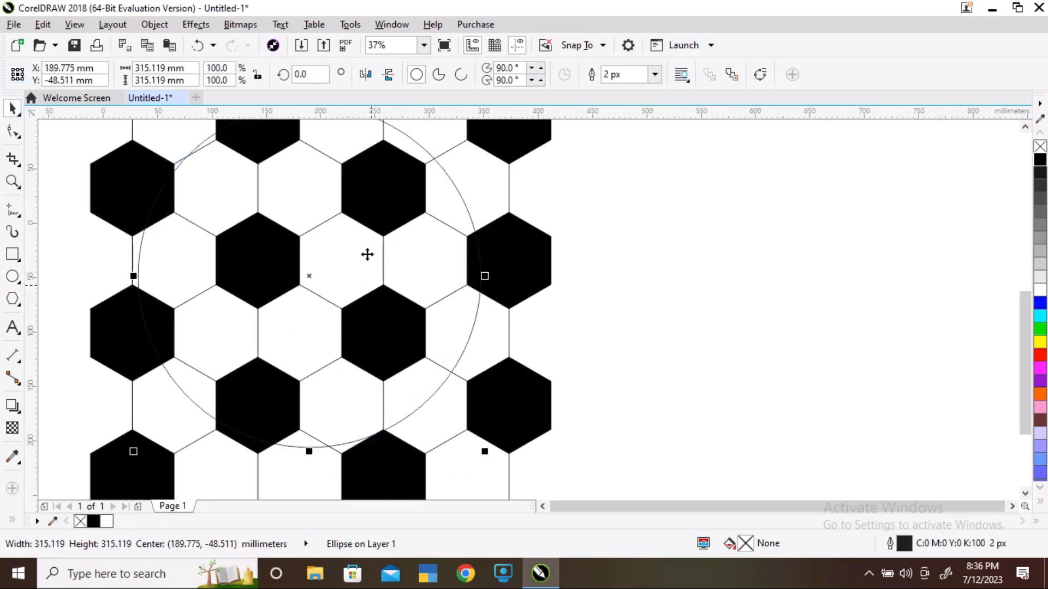
pyautogui.scroll(-2, 348, 217)
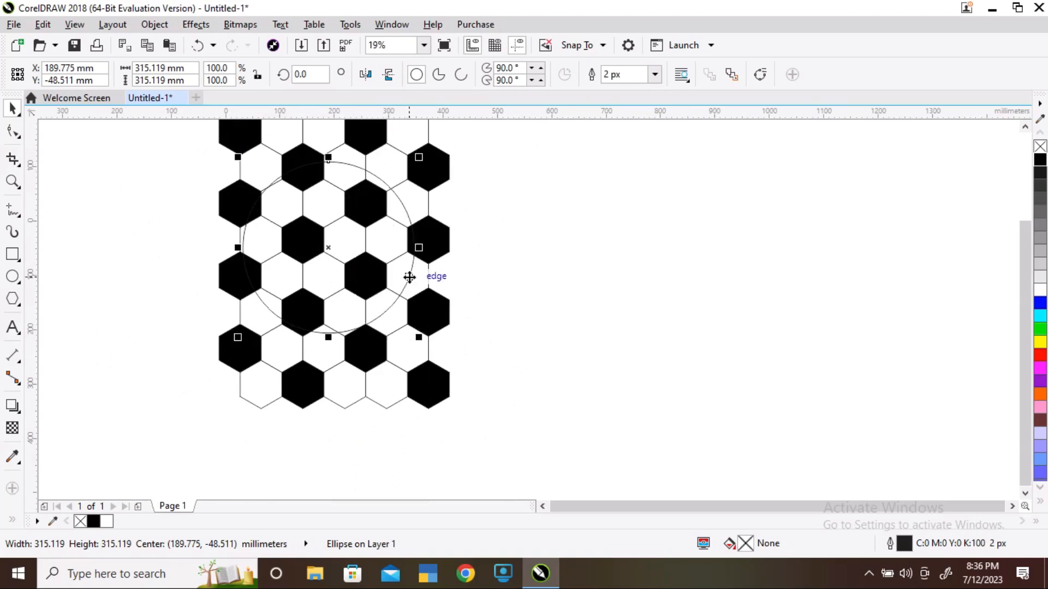
# Apply a frozen Fish Eye lens with a rate of 50% to the circle over the hexagon pattern
pyautogui.click(195, 25)
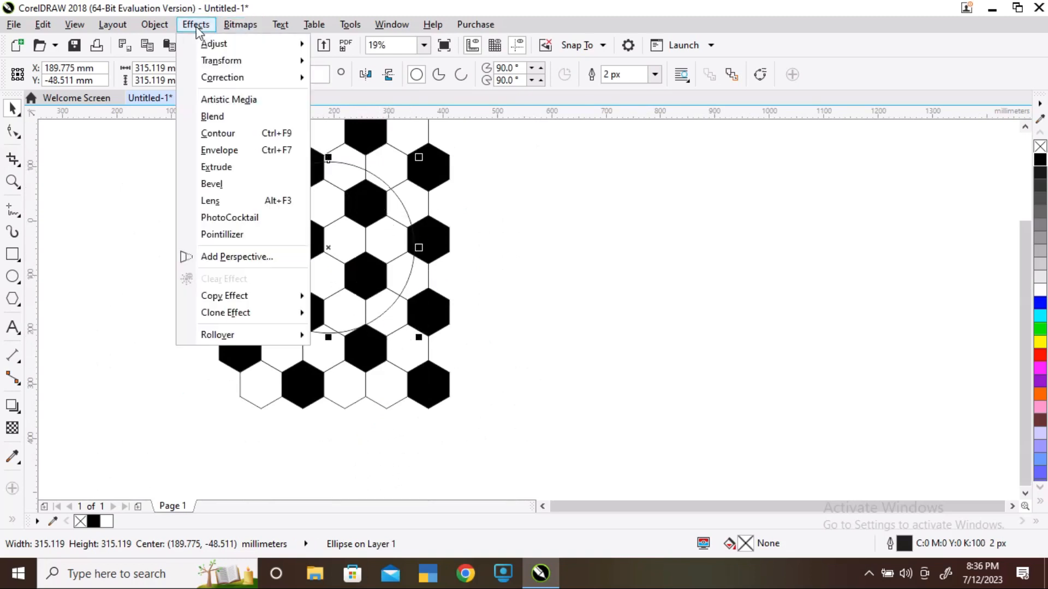
pyautogui.click(243, 202)
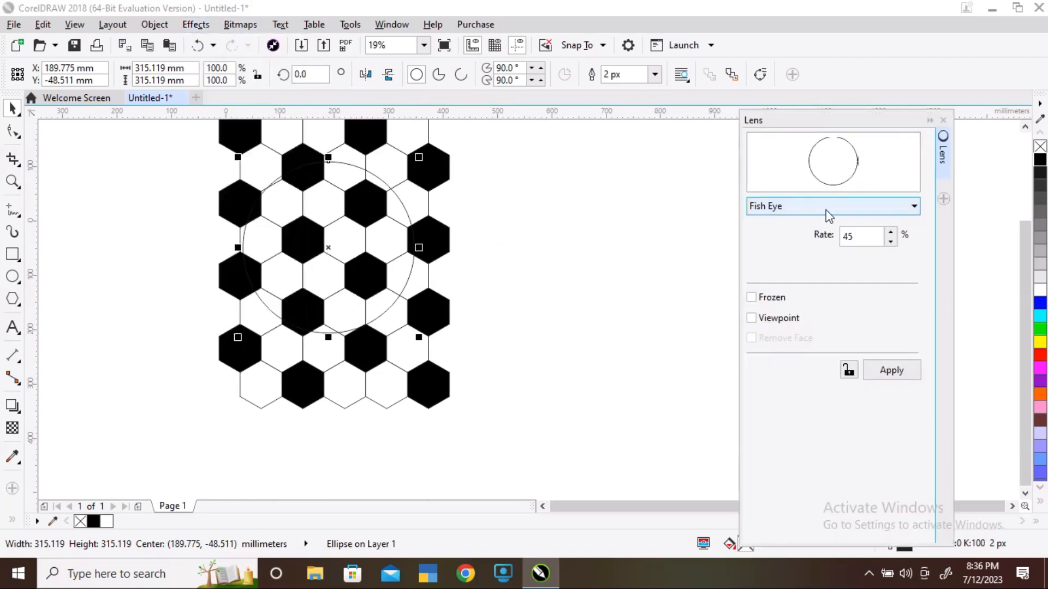
pyautogui.click(820, 208)
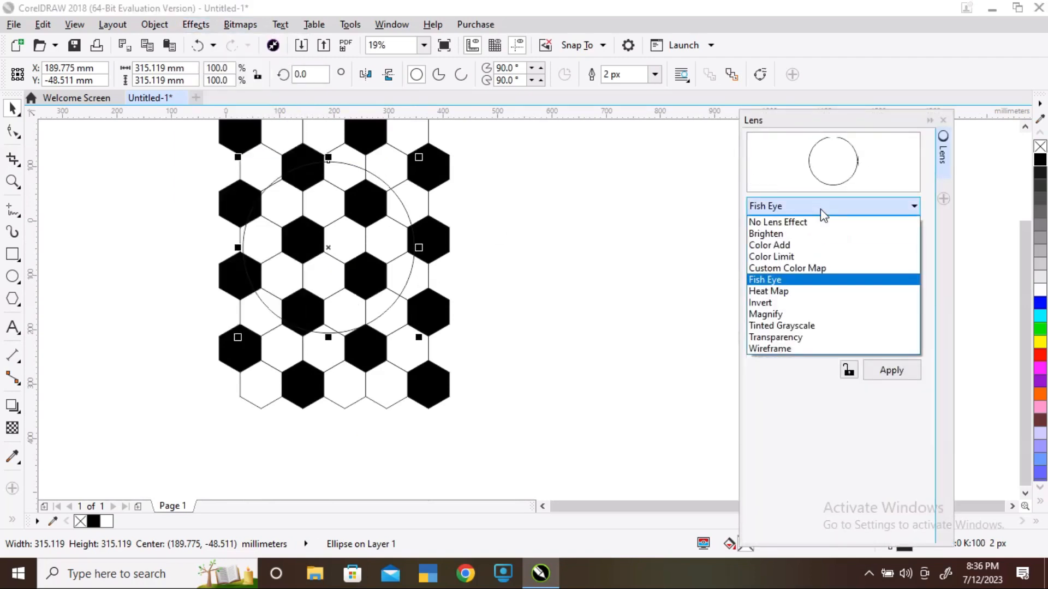
pyautogui.click(775, 281)
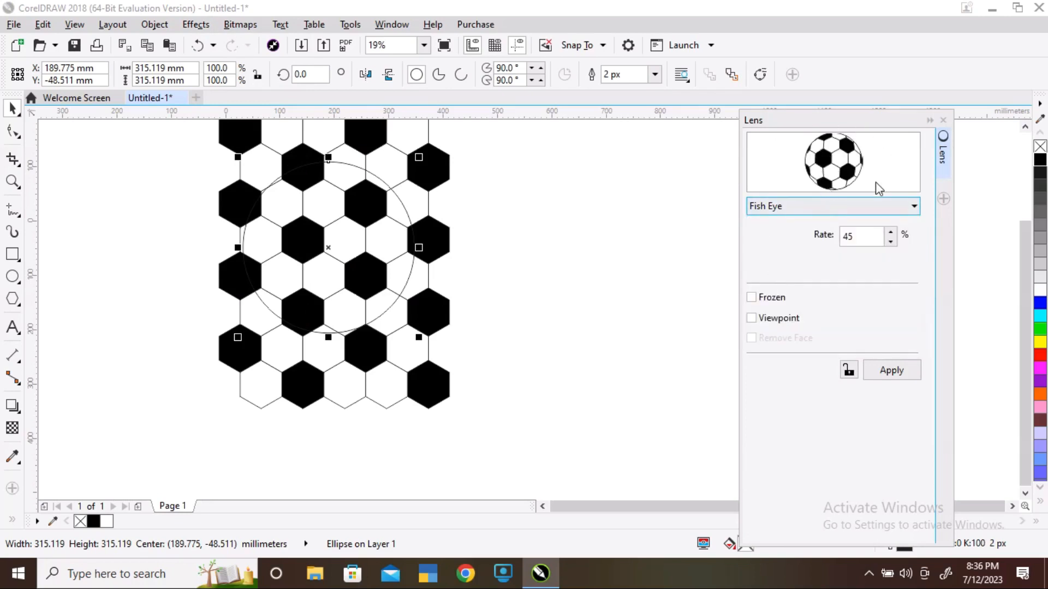
pyautogui.click(892, 233)
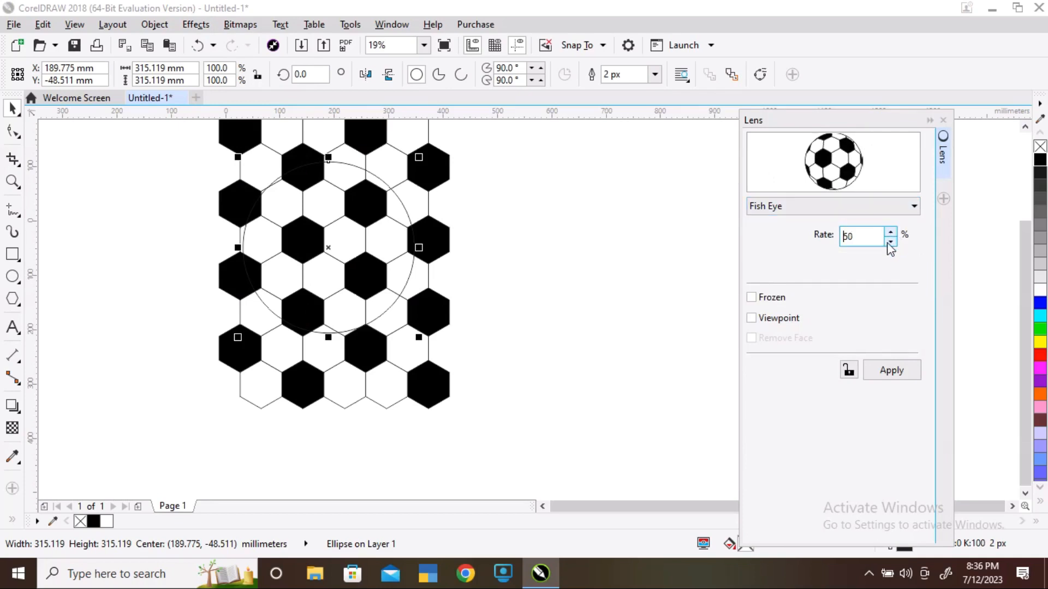
pyautogui.click(753, 299)
pyautogui.click(897, 374)
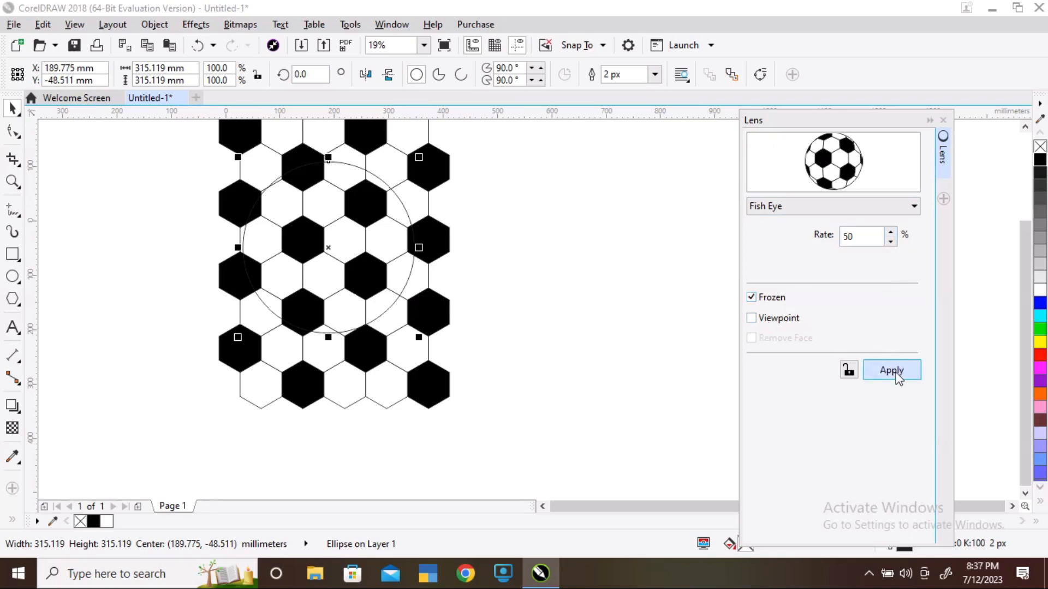
pyautogui.click(895, 372)
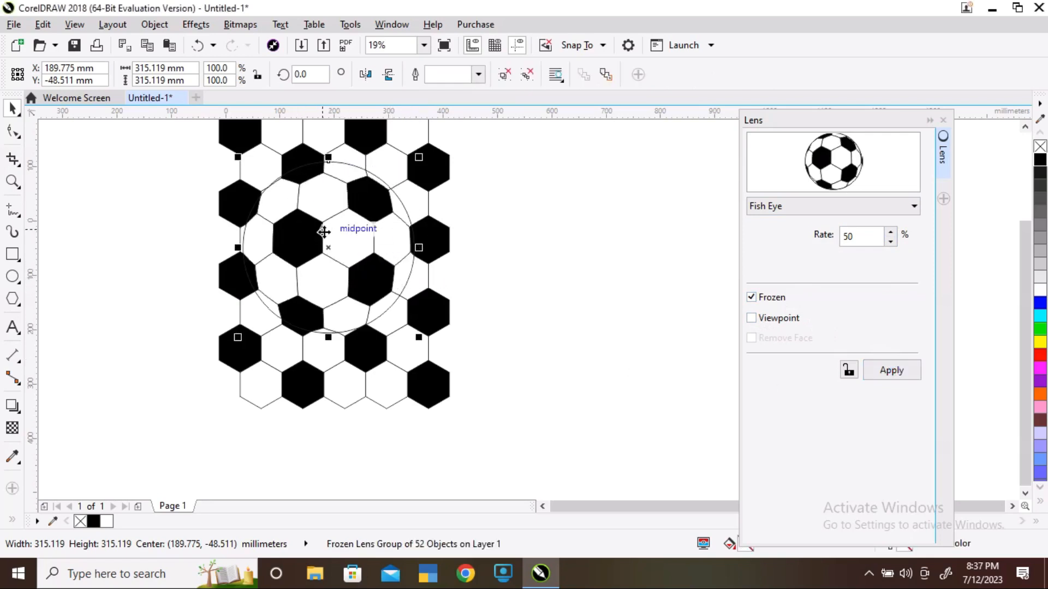
# Move the frozen lens ball to the right of the hexagon pattern
pyautogui.moveTo(330, 232); pyautogui.dragTo(582, 225)
pyautogui.click(554, 387)
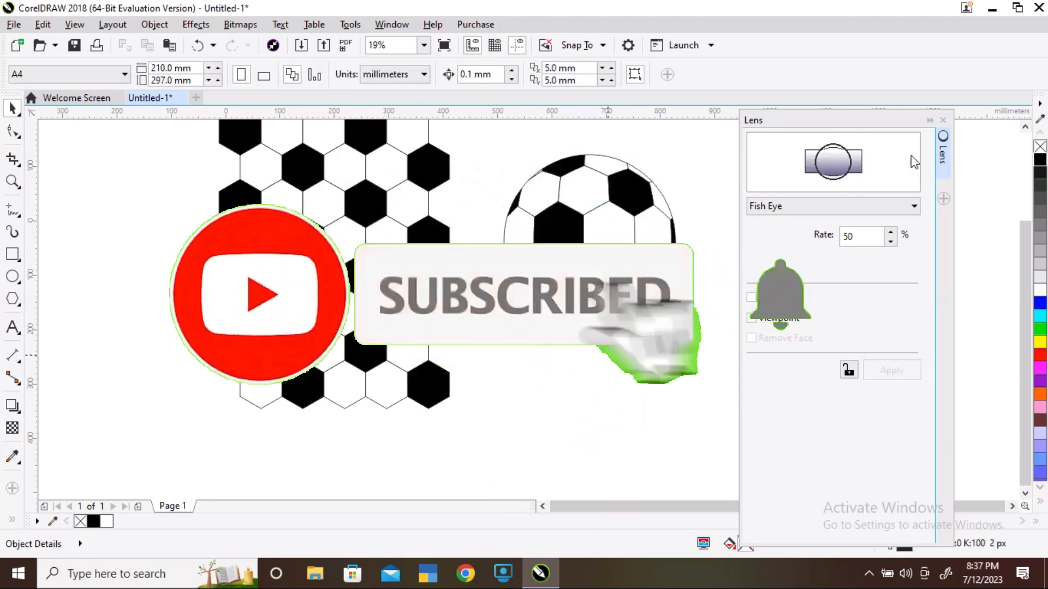
# Draw an ellipse about 337 by 65 mm beneath the ball, fill it black and remove its outline
pyautogui.moveTo(839, 116); pyautogui.dragTo(896, 116)
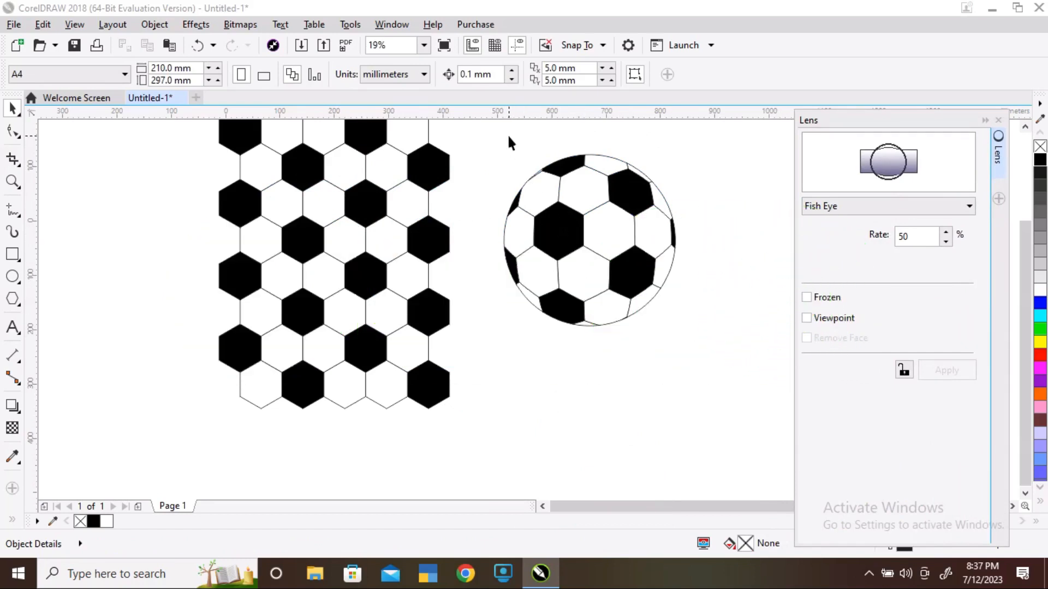
pyautogui.click(12, 276)
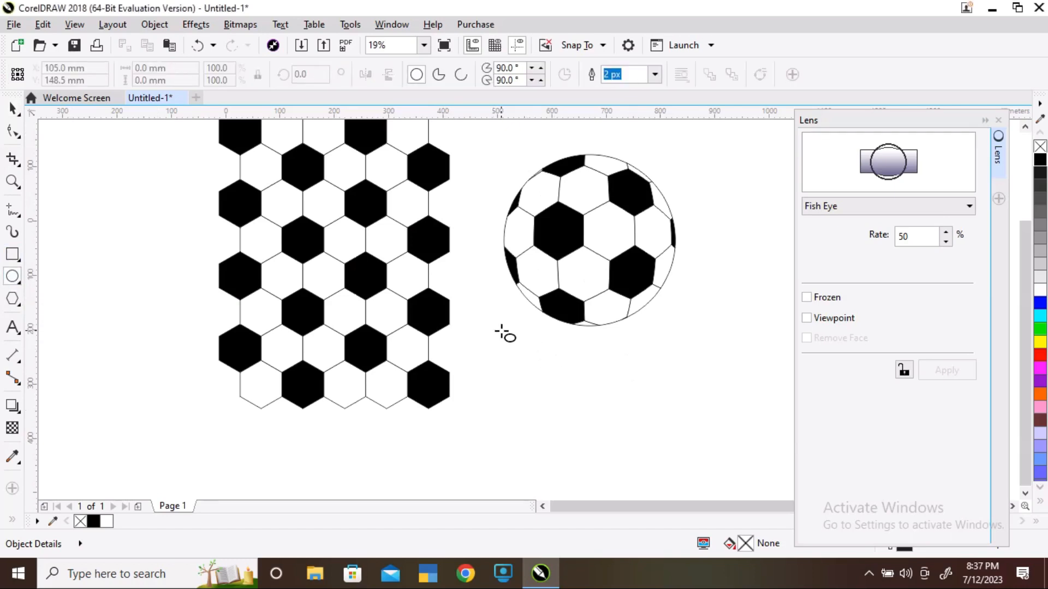
pyautogui.moveTo(501, 330); pyautogui.dragTo(684, 365)
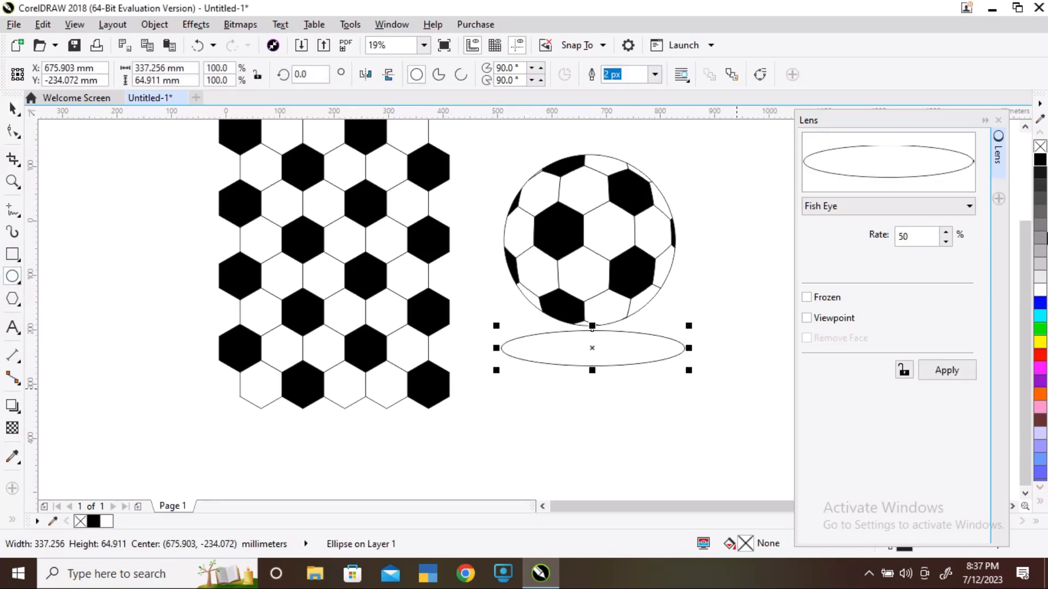
pyautogui.click(1039, 164)
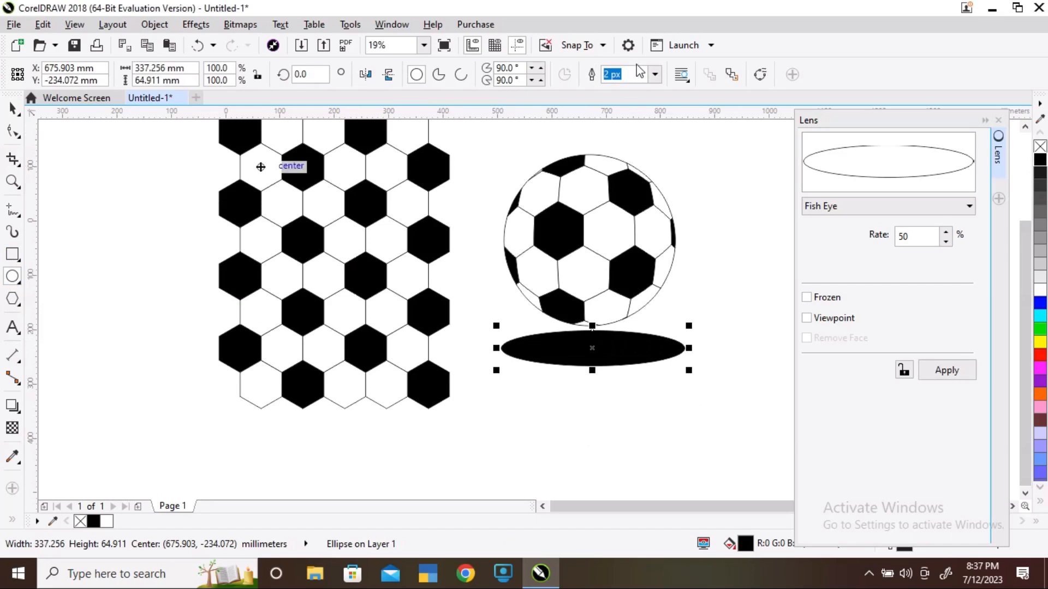
pyautogui.click(654, 74)
pyautogui.click(630, 92)
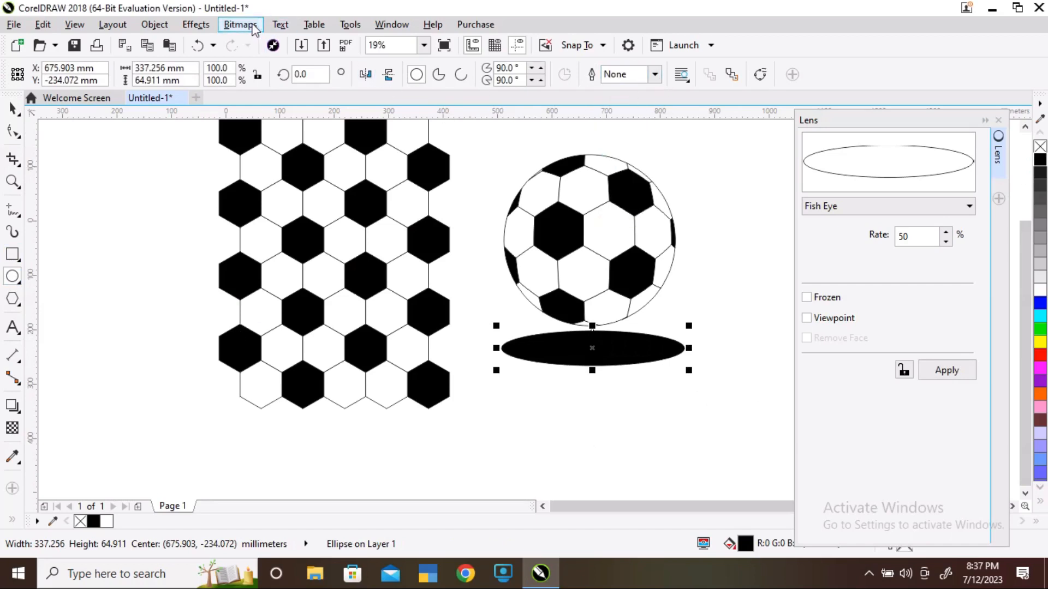
# Convert the black ellipse to a bitmap at 300 dpi
pyautogui.click(235, 27)
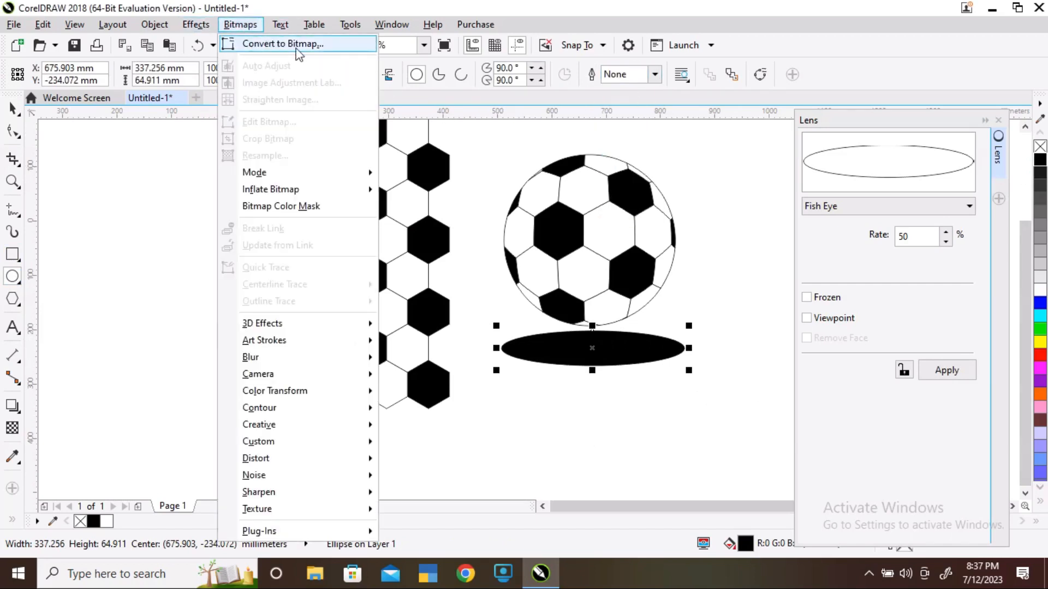
pyautogui.click(280, 45)
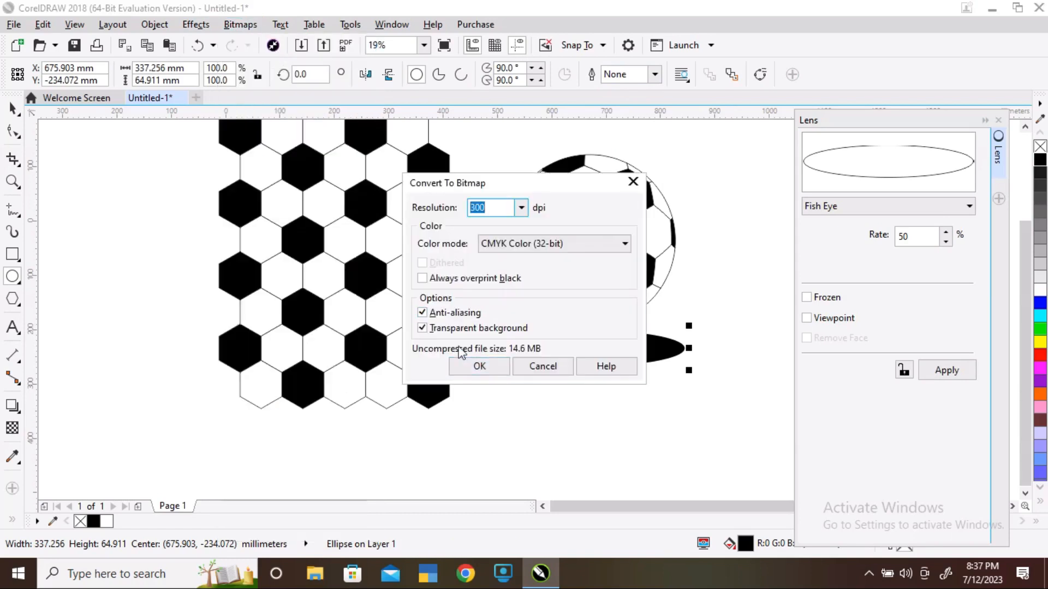
pyautogui.click(494, 367)
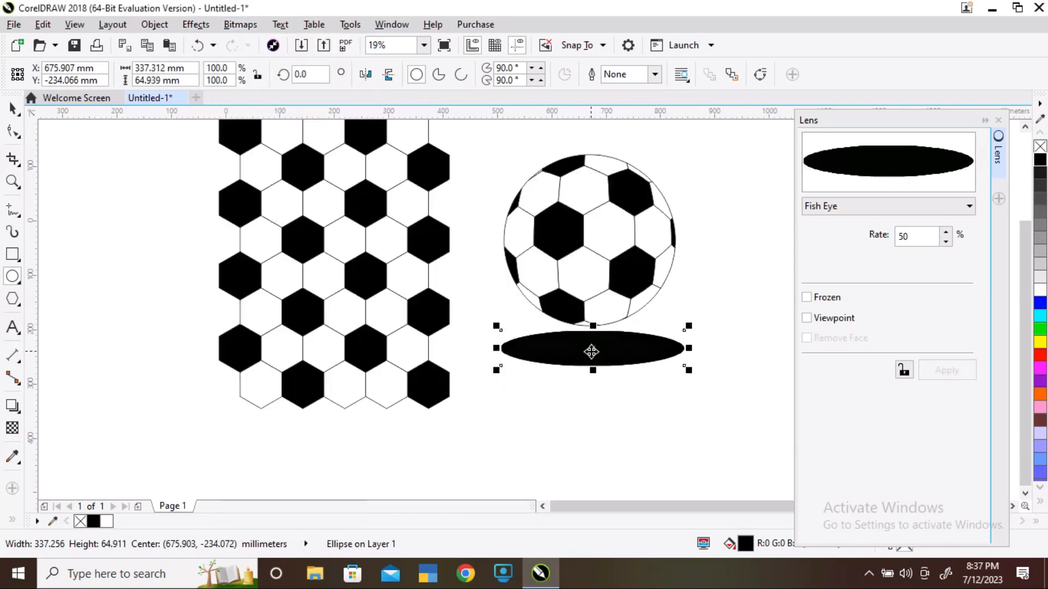
# Apply a Gaussian Blur with a radius of 181 pixels to the ellipse bitmap
pyautogui.click(240, 24)
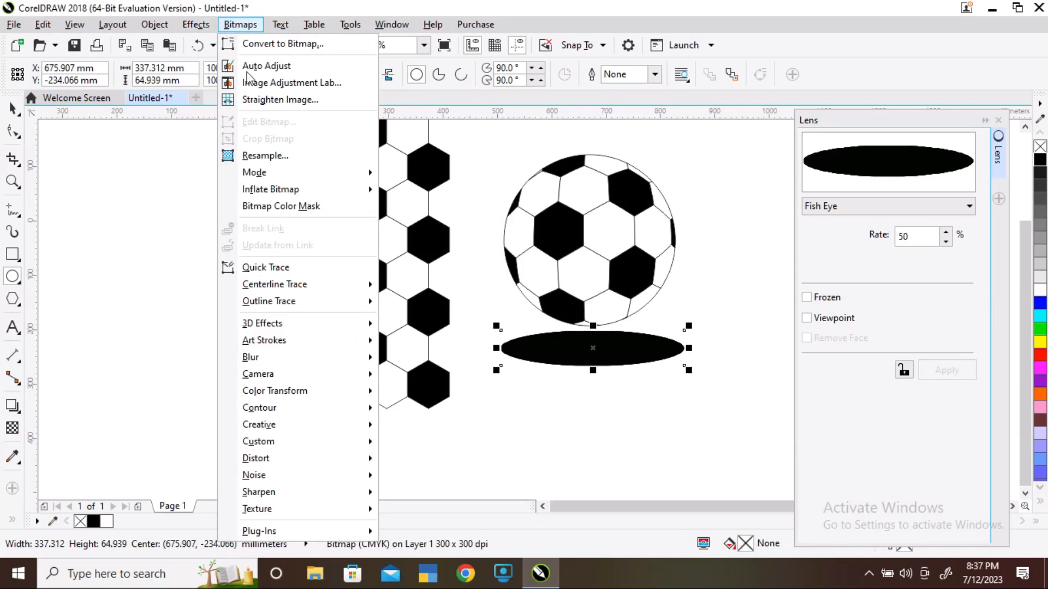
pyautogui.moveTo(294, 364)
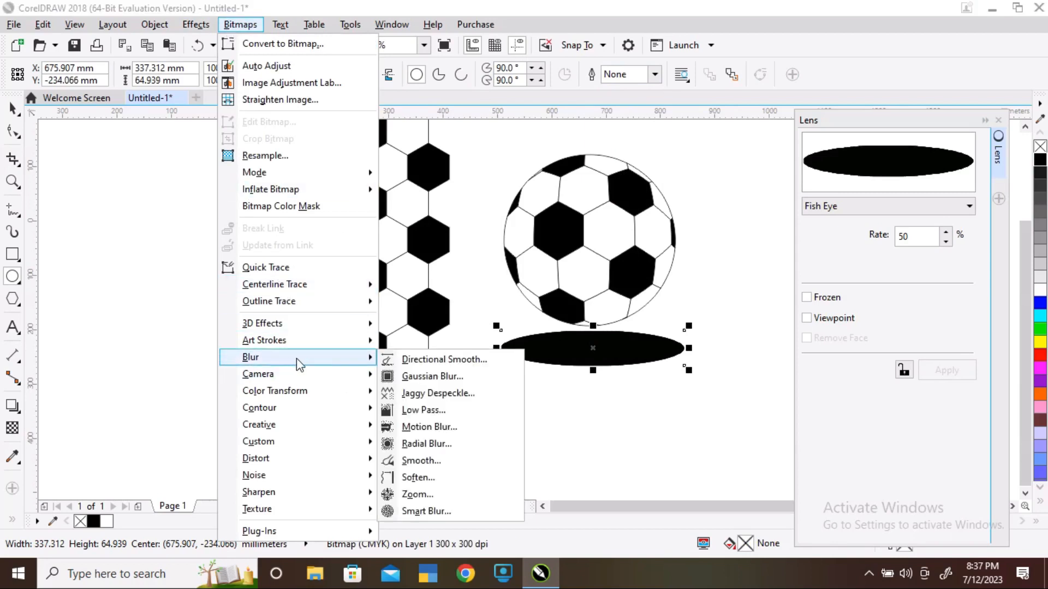
pyautogui.click(437, 377)
pyautogui.moveTo(557, 235); pyautogui.dragTo(390, 156)
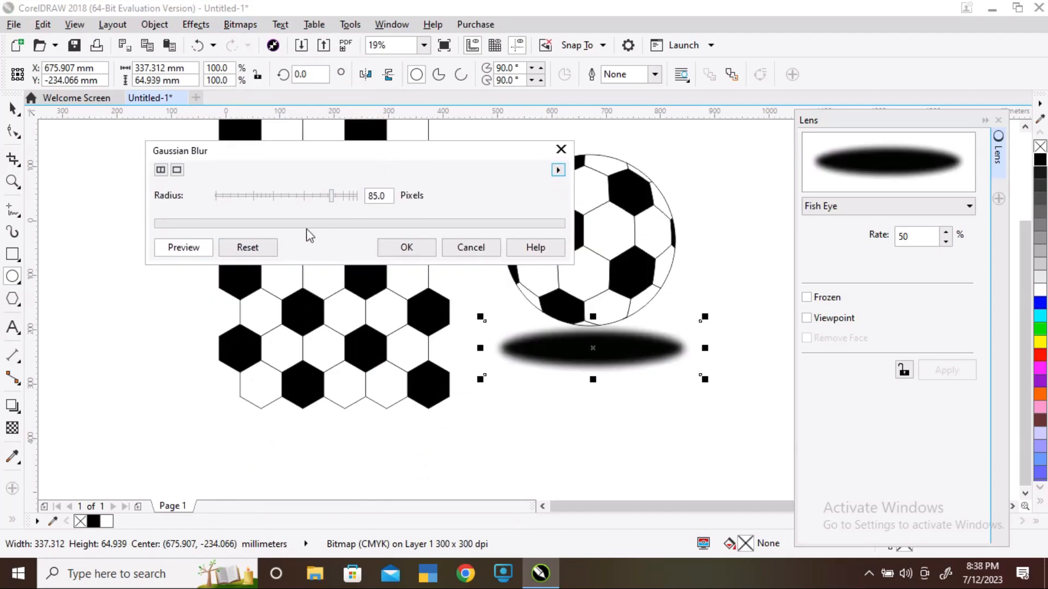
pyautogui.moveTo(332, 195); pyautogui.dragTo(351, 197)
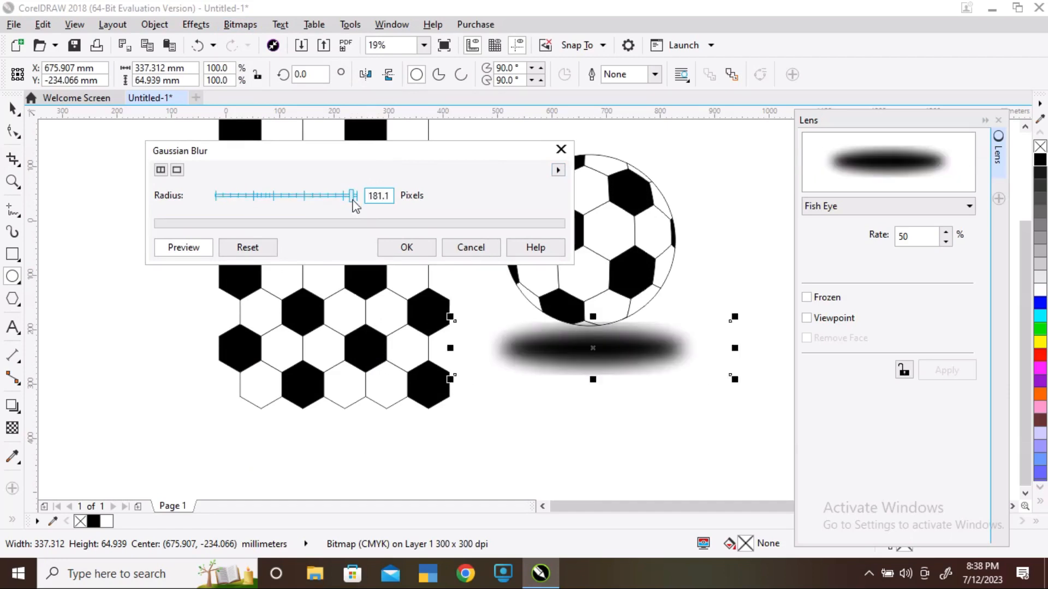
pyautogui.click(397, 252)
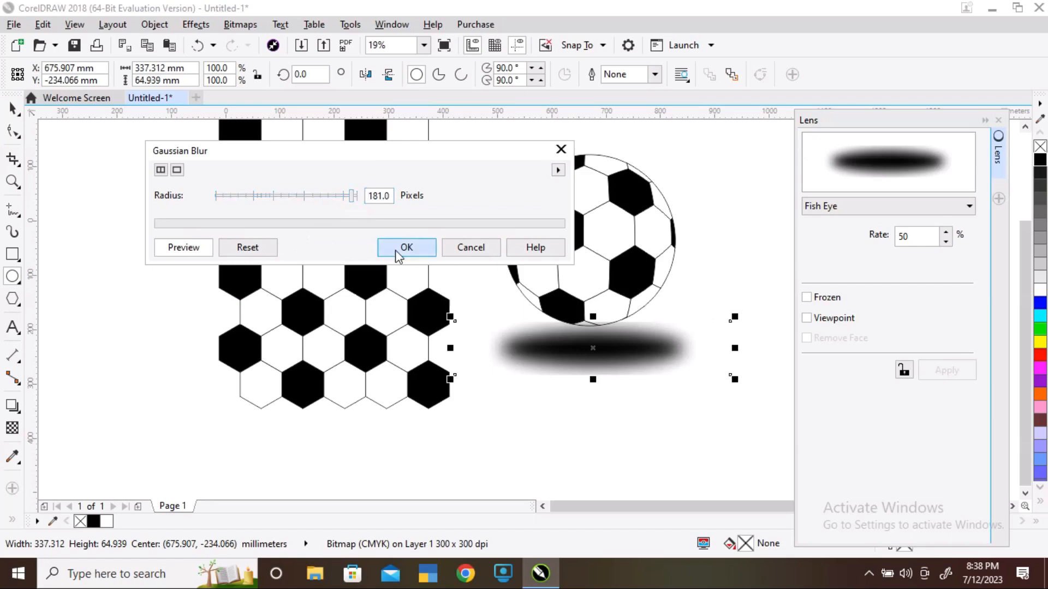
# Squash the blurred ellipse vertically into a thin shadow under the ball
pyautogui.moveTo(594, 317); pyautogui.dragTo(614, 328)
pyautogui.press('space')
pyautogui.click(594, 450)
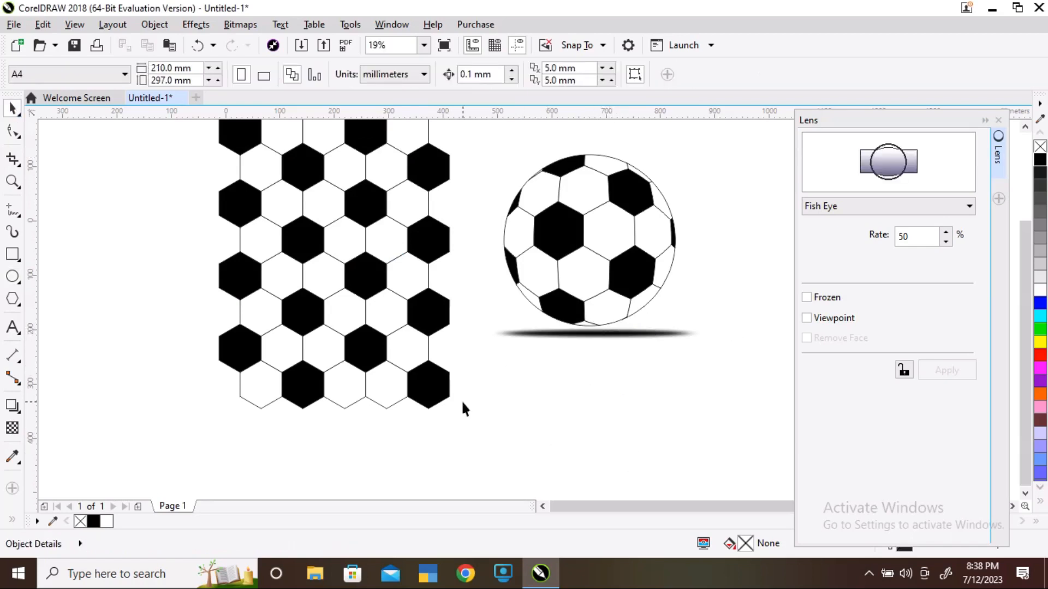
# Delete the original hexagon pattern group and move the ball with its shadow to the left
pyautogui.click(363, 280)
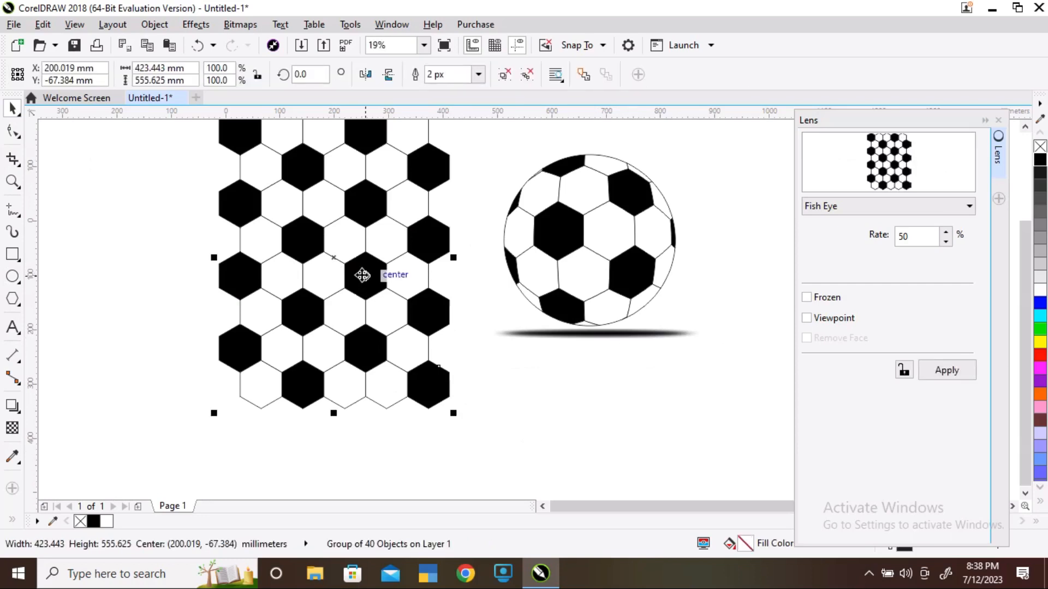
pyautogui.press('Delete')
pyautogui.moveTo(696, 331); pyautogui.dragTo(766, 421)
pyautogui.moveTo(631, 305); pyautogui.dragTo(458, 328)
pyautogui.click(633, 358)
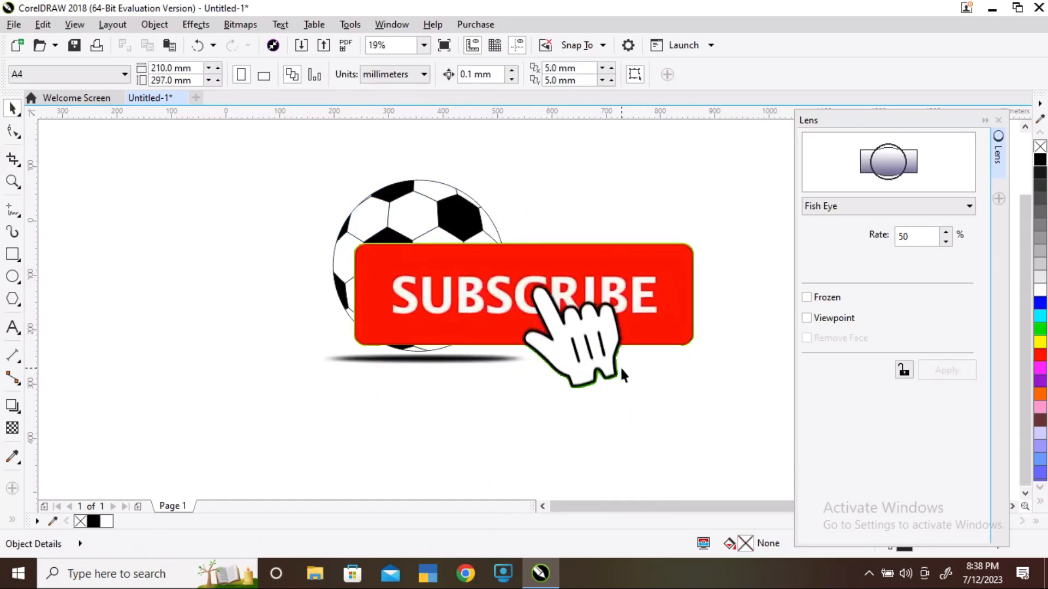